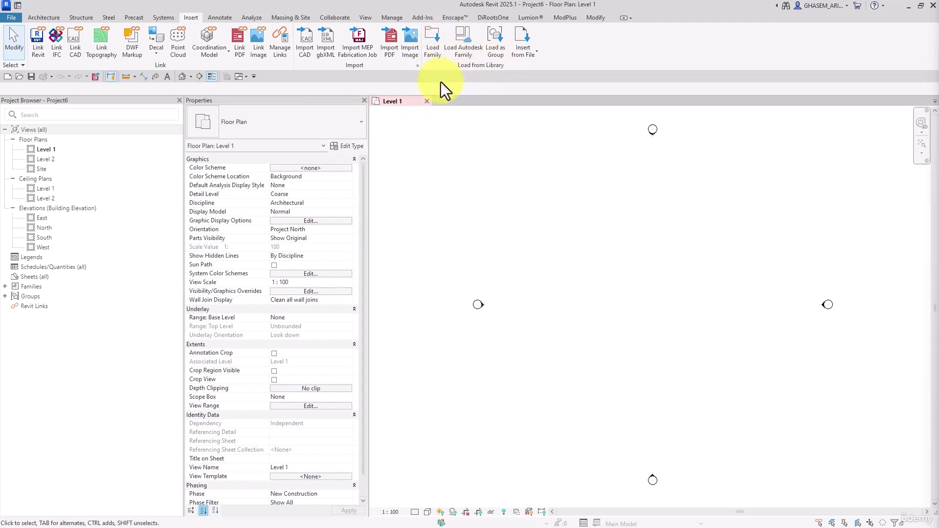
Step: Check which file types can be loaded as a family, and close the dialog without loading anything
left_click(433, 49)
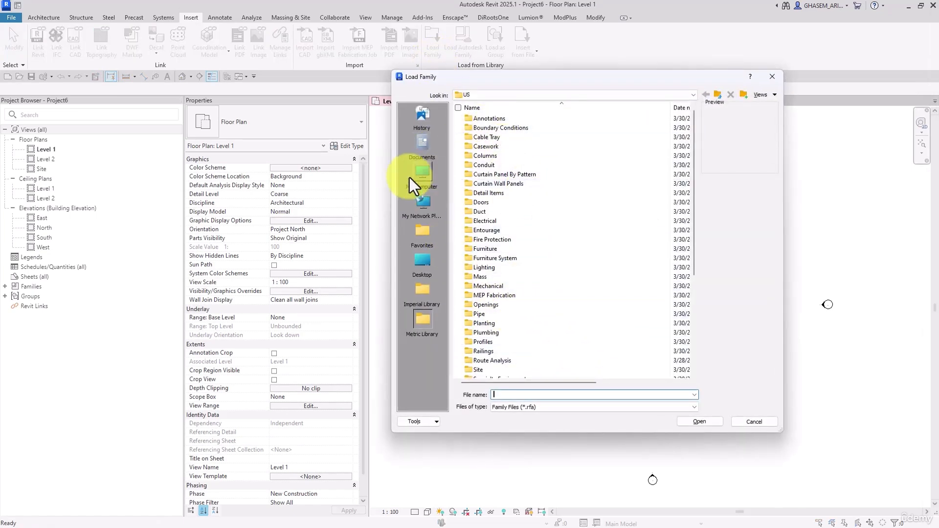
left_click(556, 406)
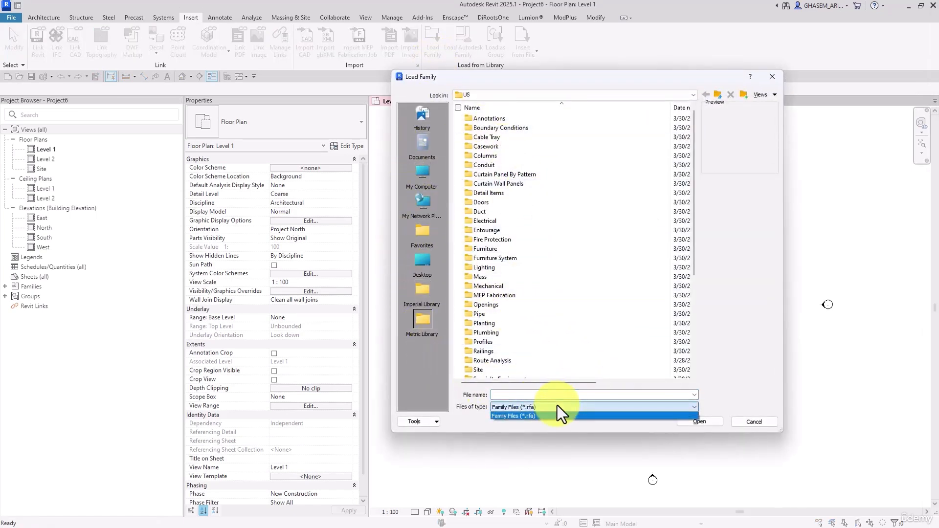
left_click(603, 419)
left_click(750, 424)
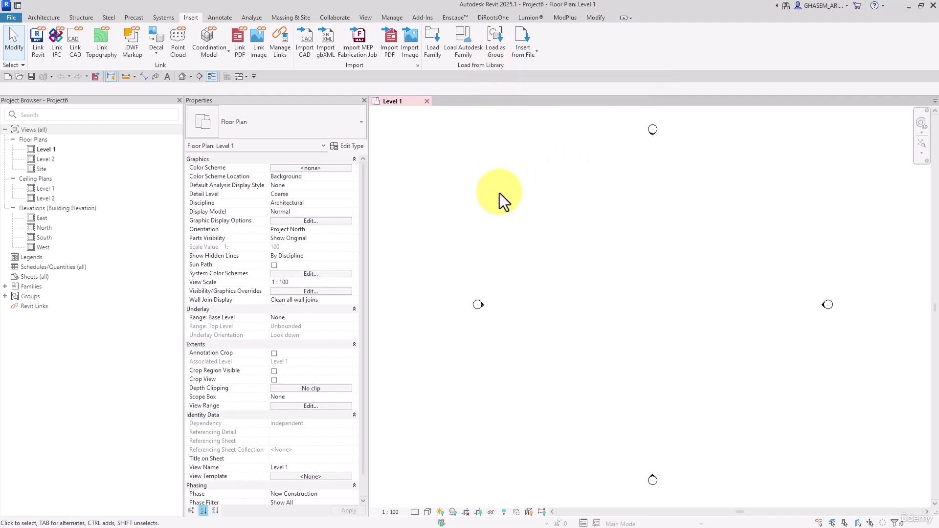
Step: Check the file types and include options for loading a file as a group into the project, without loading one
left_click(495, 38)
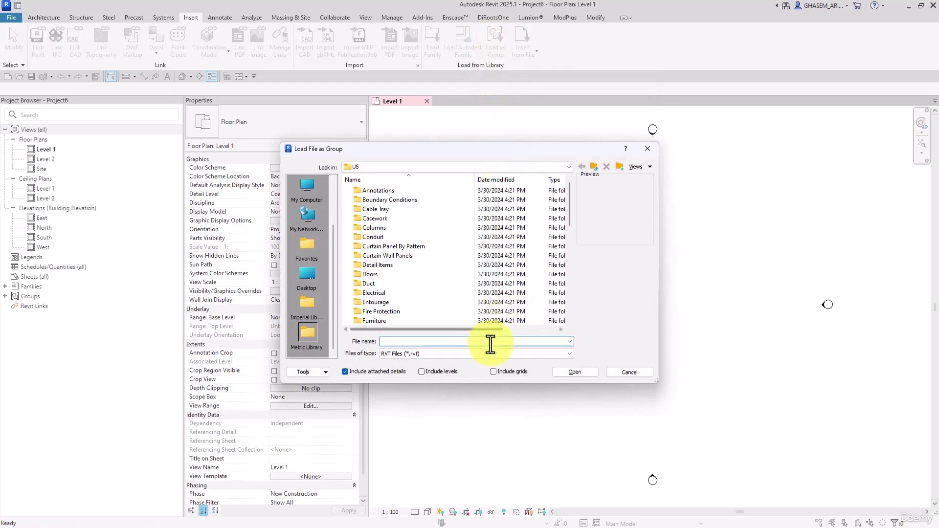
left_click(475, 353)
left_click(474, 353)
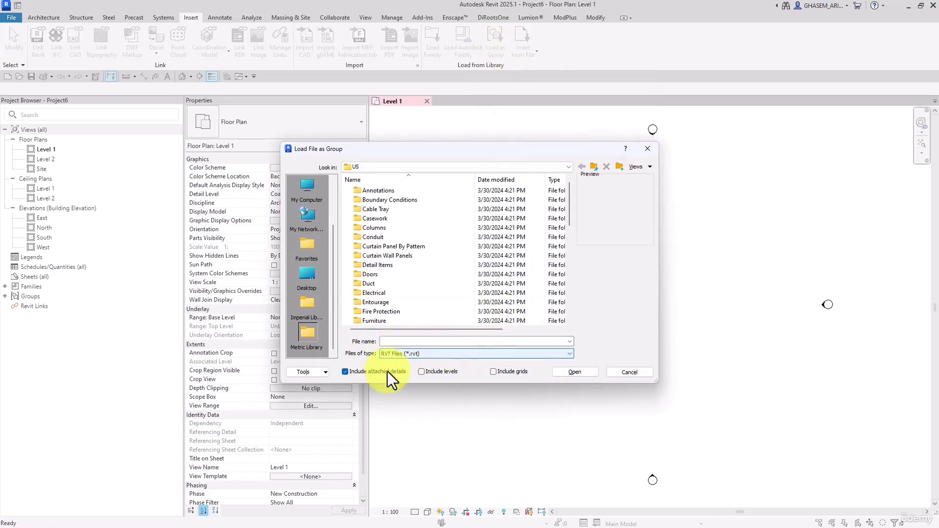
left_click(628, 372)
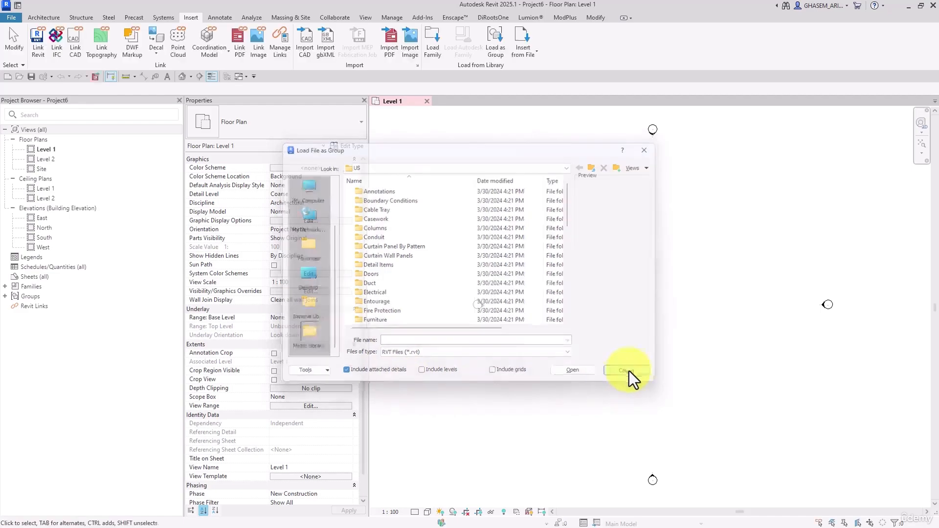
Step: Create a new family from the Metric Generic Model.rft template
left_click(17, 6)
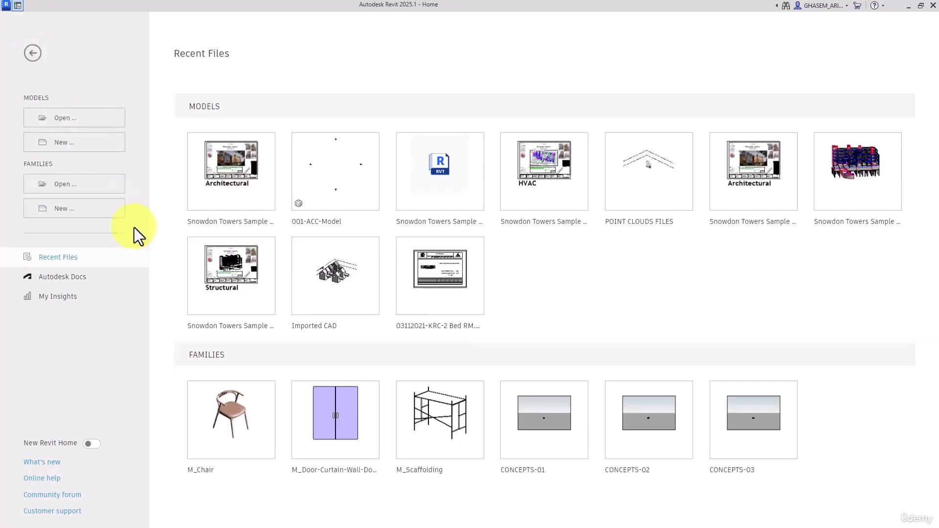
left_click(87, 211)
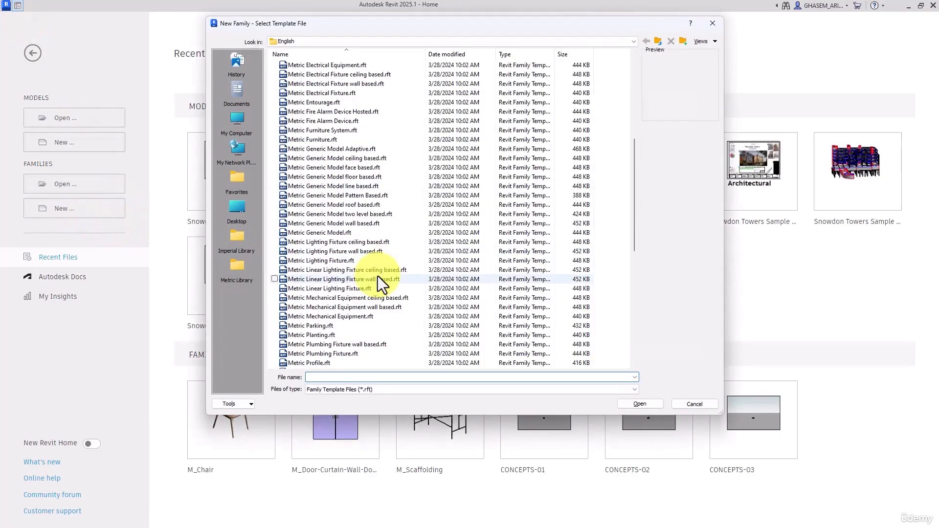
double_click(336, 231)
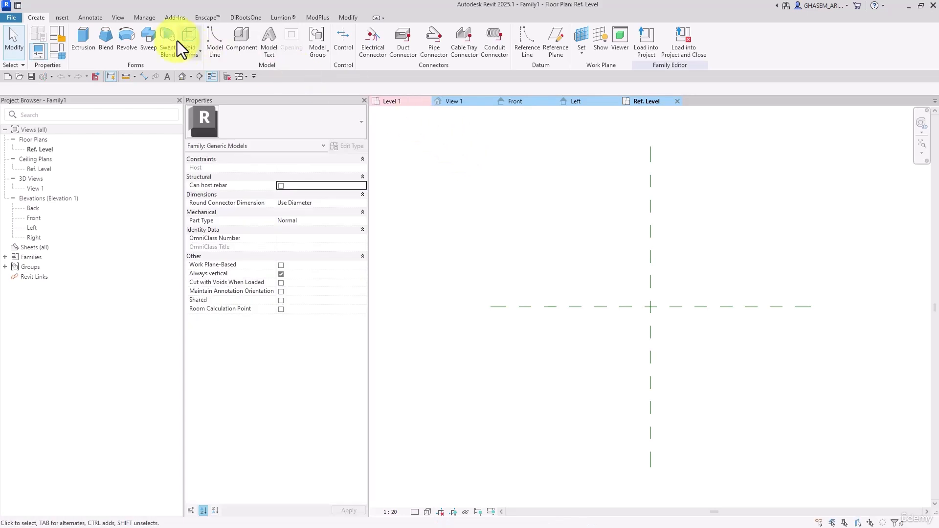
Step: Load M_Chair-Corbu.rfa from the Furniture > Seating library folder into the family as a group
left_click(65, 18)
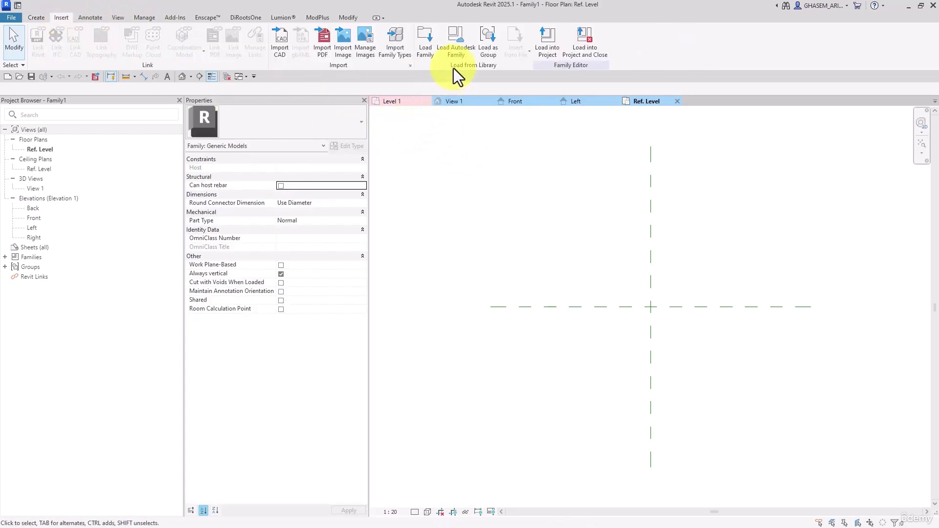
left_click(488, 49)
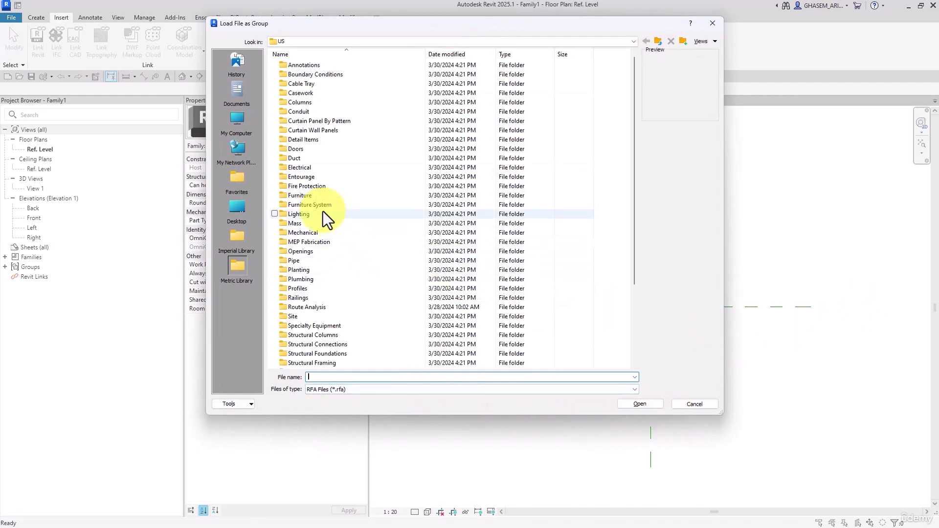
double_click(298, 197)
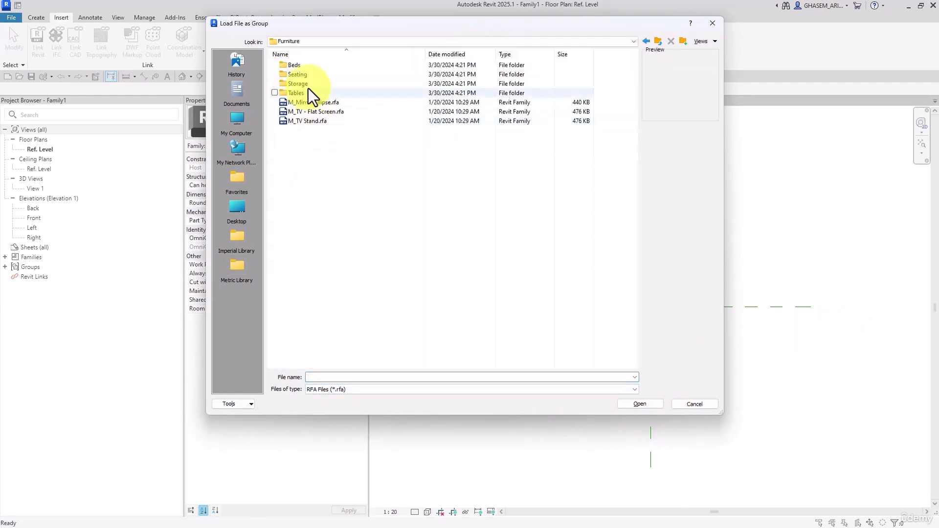
double_click(304, 76)
left_click(304, 76)
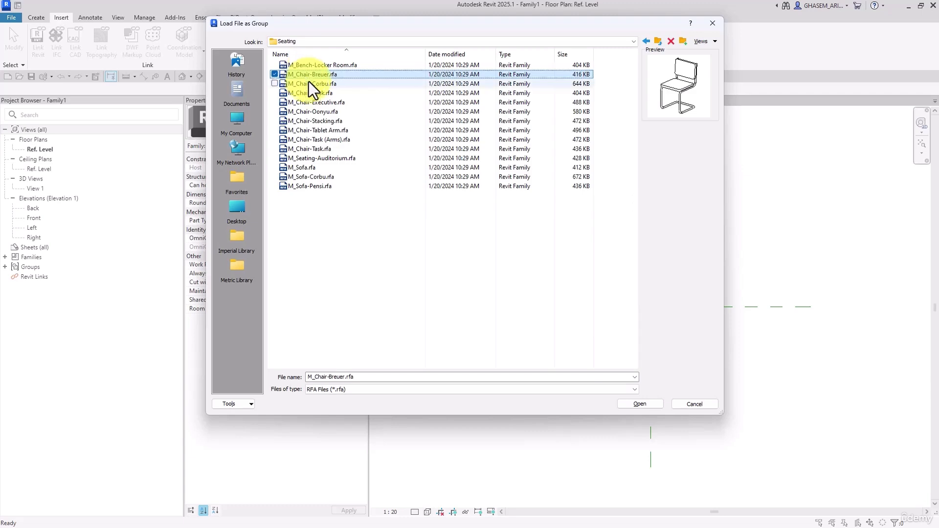
left_click(309, 82)
left_click(655, 406)
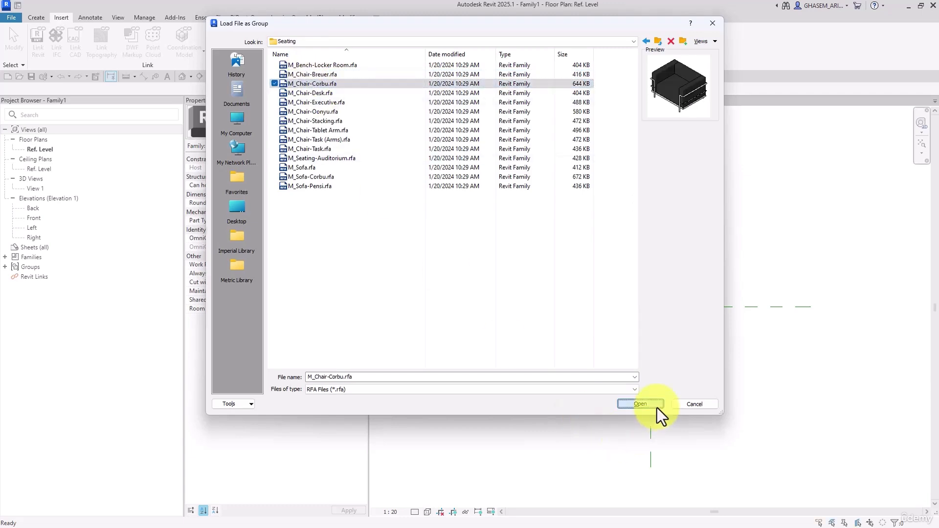
left_click(493, 310)
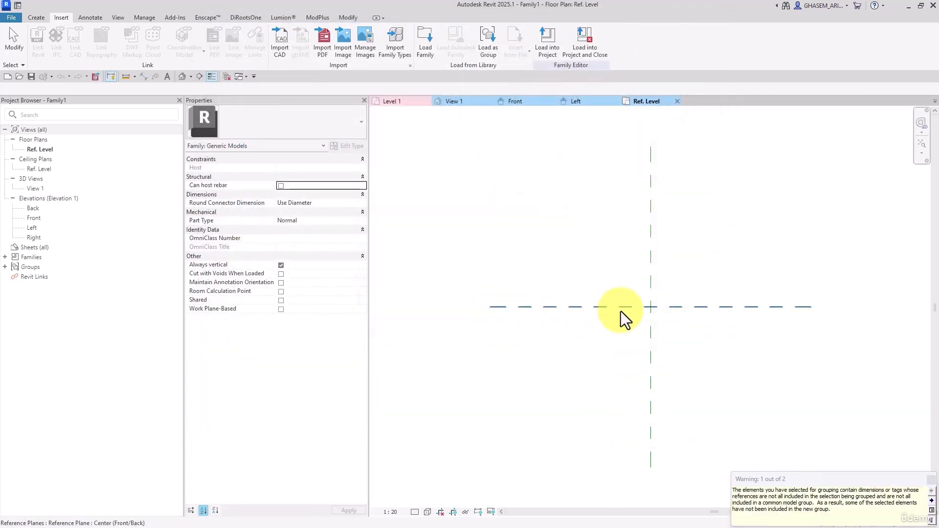
Step: Open the default 3D view, find the M_Chair-Corbu model group in the project browser, and try to place it there
left_click(180, 77)
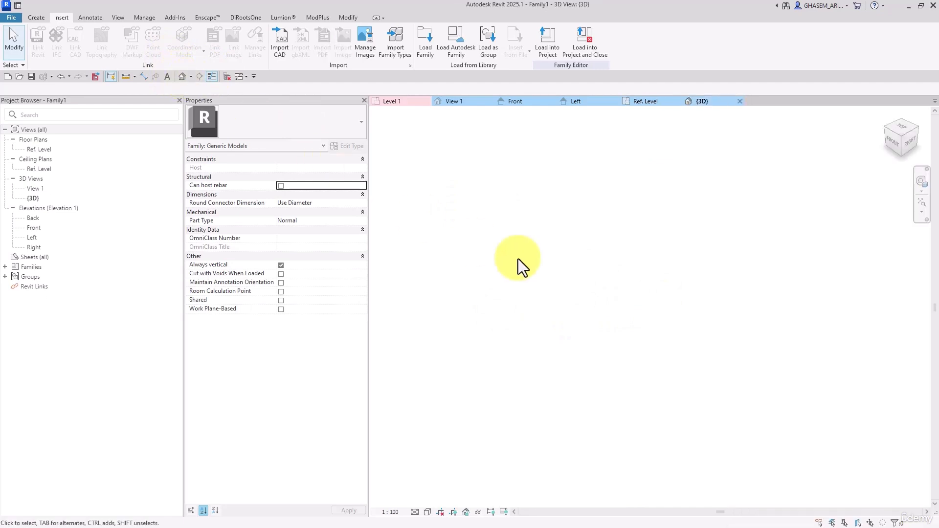
left_click(5, 276)
left_click(12, 296)
left_click(28, 306)
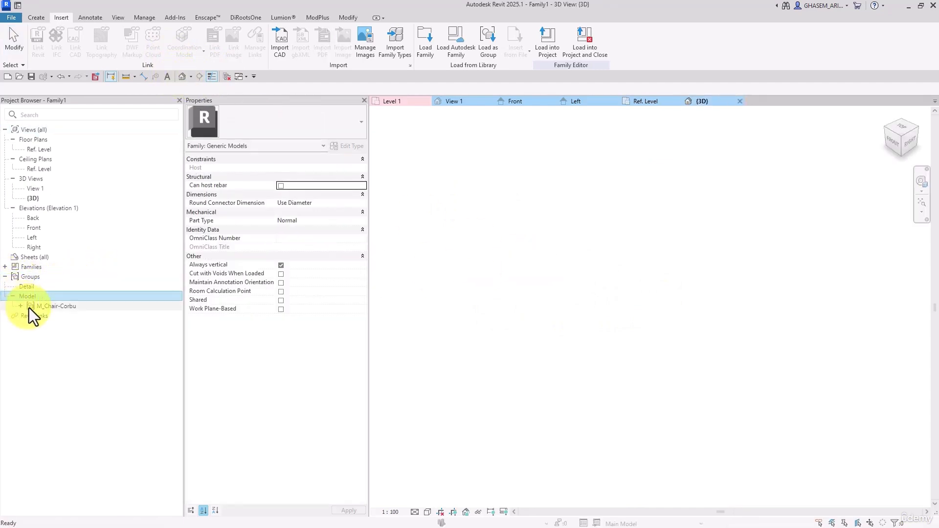
left_click(21, 306)
left_click_drag(46, 307, 639, 308)
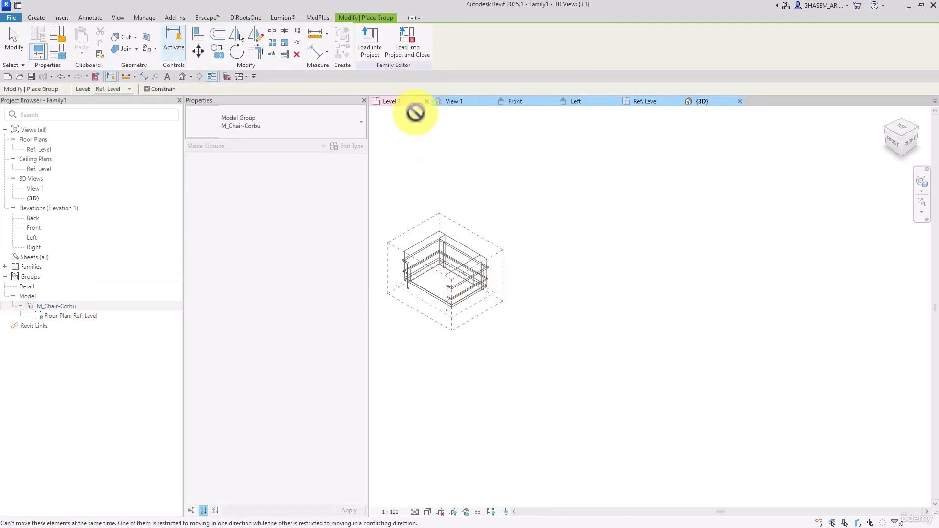
Step: Place one instance of the M_Chair-Corbu group in the Ref. Level plan, near the intersection of the reference planes
double_click(37, 149)
left_click_drag(37, 308, 645, 307)
left_click(625, 324)
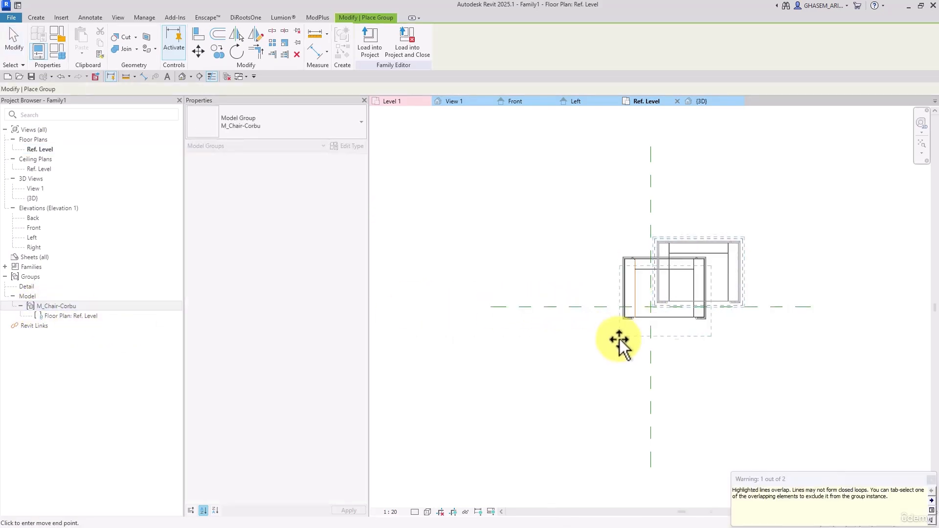
left_click(28, 47)
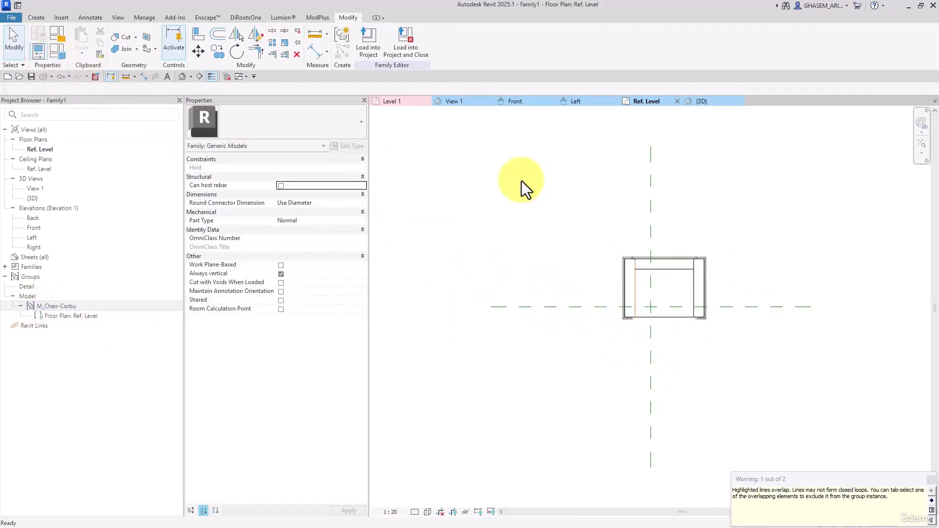
left_click(702, 267)
key("Escape")
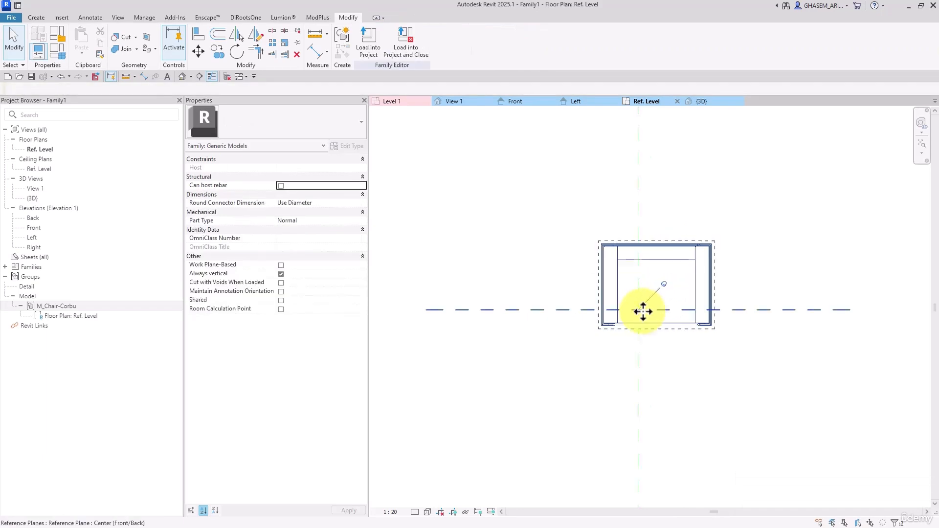
Step: Close the inactive views and the family without saving it, returning to the project's Level 1 plan
left_click(227, 77)
left_click(489, 102)
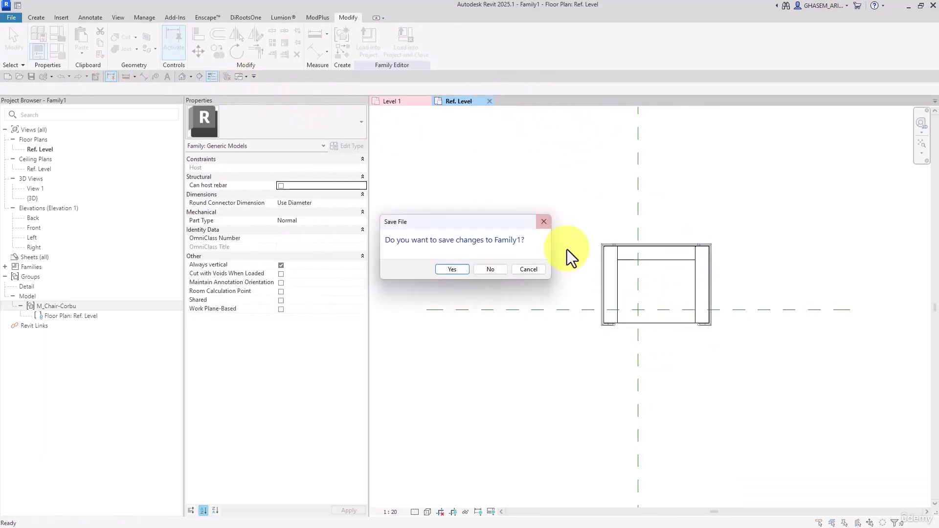
left_click(478, 269)
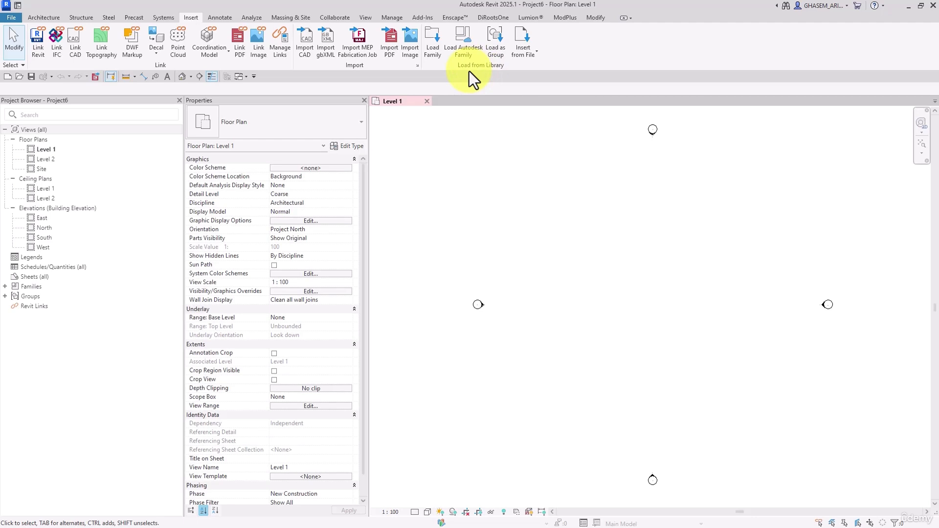
Step: Start loading a file as a group, and browse from E:\PC_H-TUTORIALS\REVIT ARCHITECTURAL 2024\VIDEOS\ through 40-RVT LINK to the LinkSettings folder
left_click(493, 53)
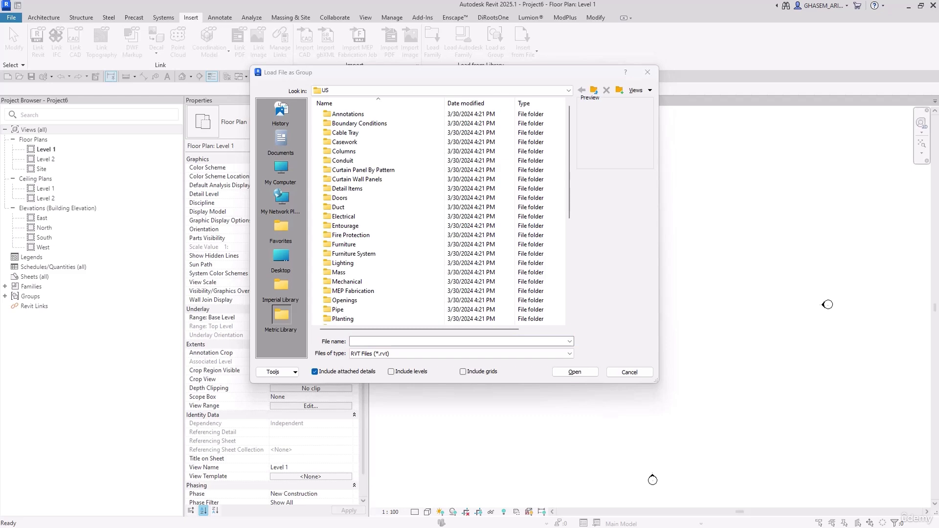
left_click(438, 342)
type("E:\\PC_H-TUTORIALS\\REVIT ARCHITECTURAL 2024\\VIDEOS\\")
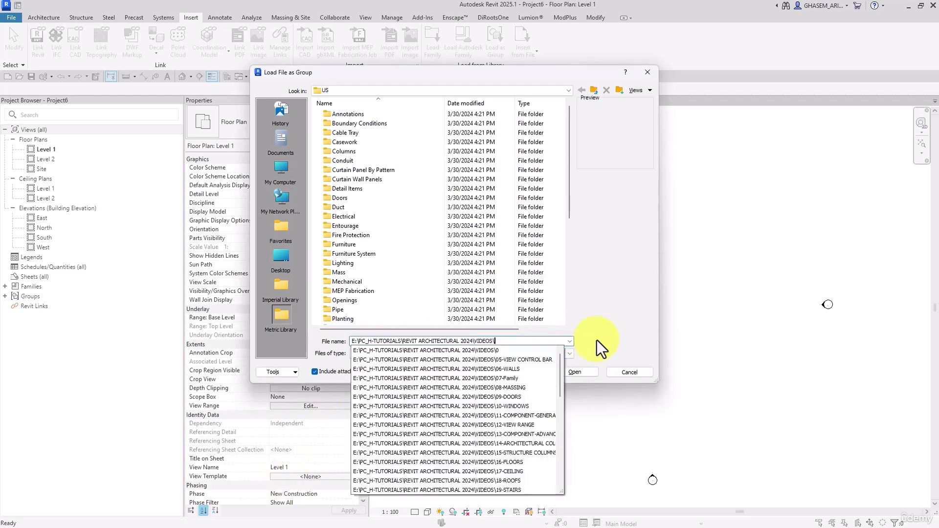
key("Return")
scroll(401, 257, "down", 3)
scroll(398, 264, "down", 5)
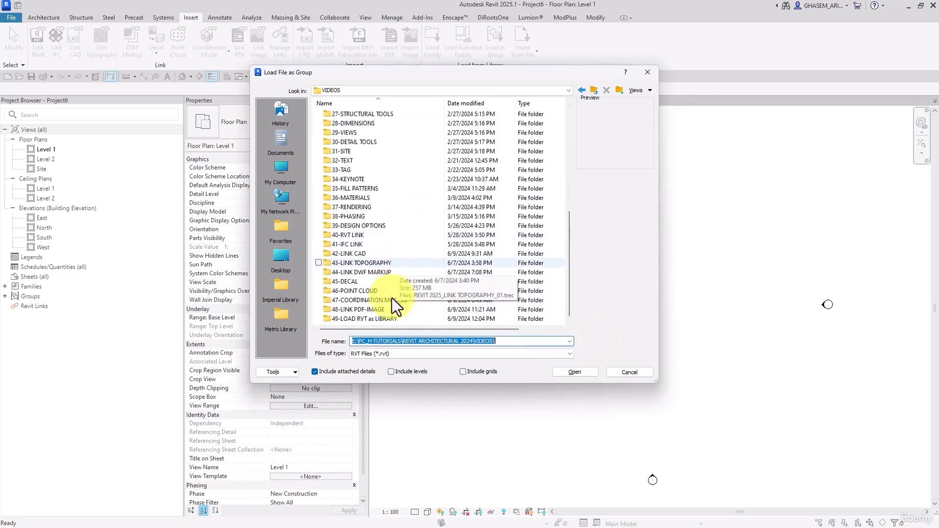
double_click(359, 235)
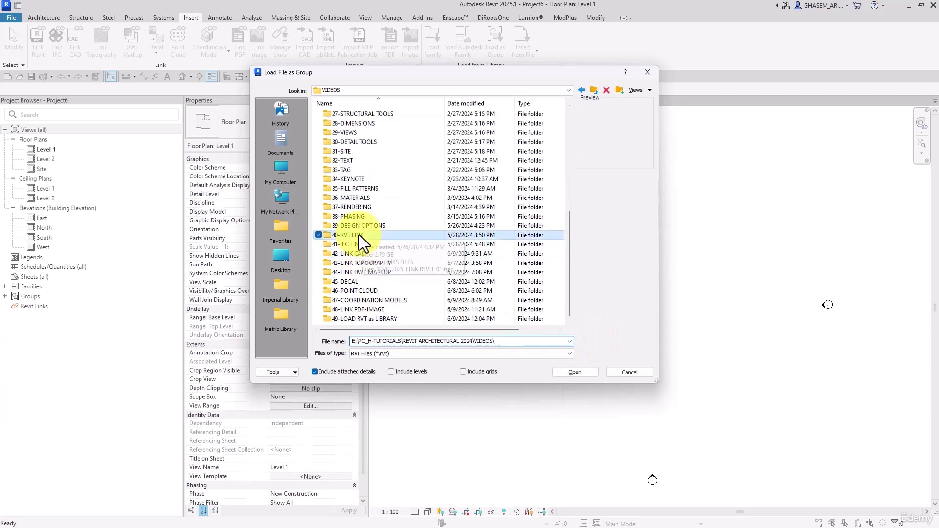
double_click(373, 112)
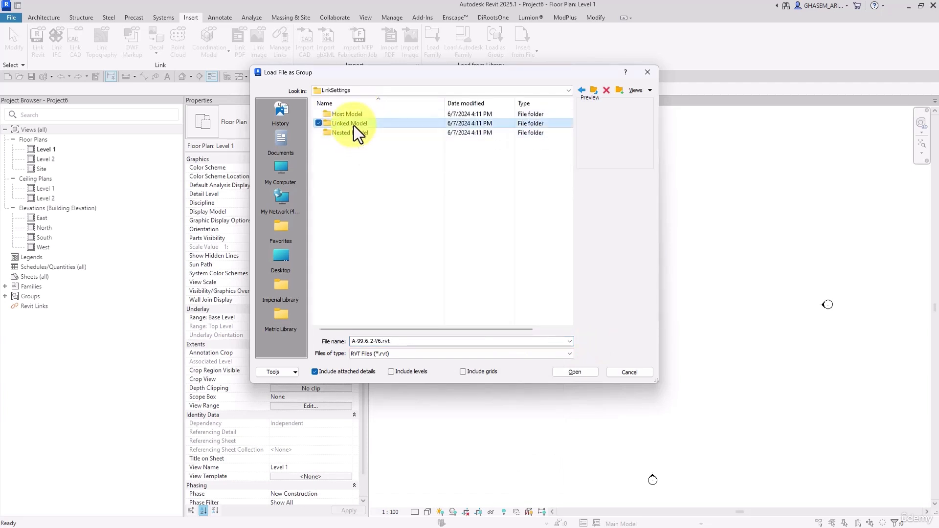
Step: Preview Linked Model.rvt, and select Host Model.rvt in the Host Model folder as the file to load
double_click(353, 125)
left_click(349, 116)
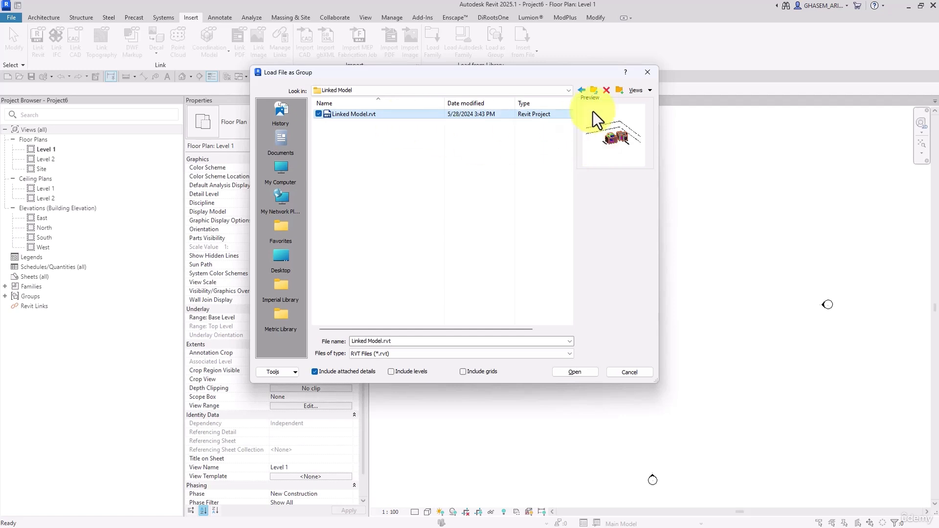
left_click(593, 90)
double_click(354, 115)
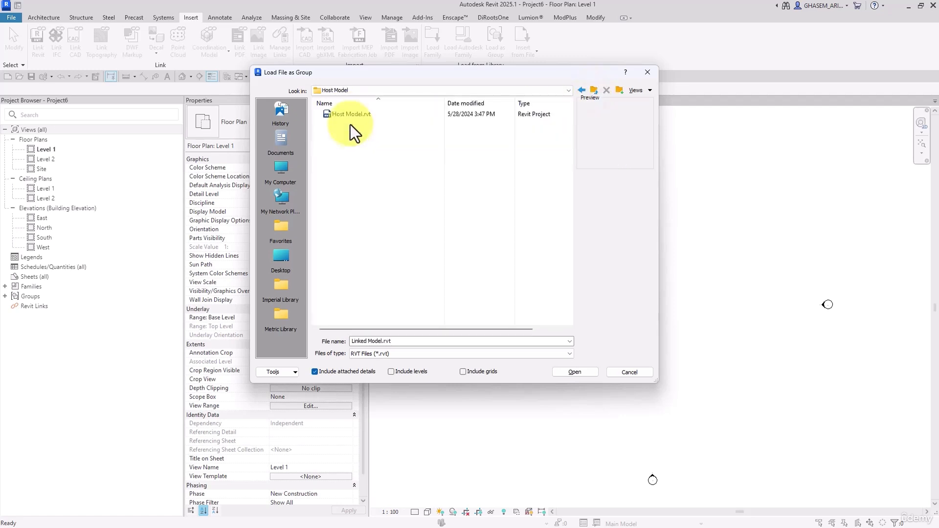
left_click(360, 117)
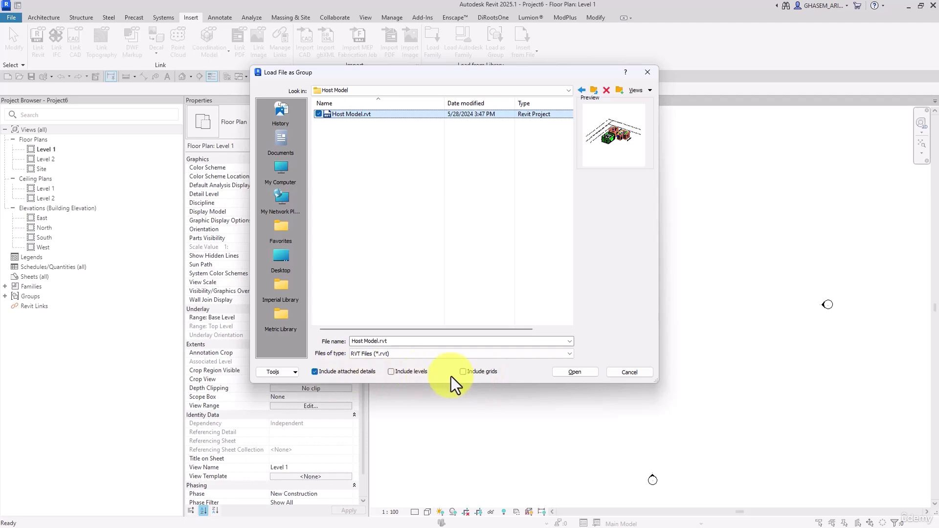
Step: Load the Host Model group with attached details and levels included, and expand the model groups in the project browser
left_click(392, 374)
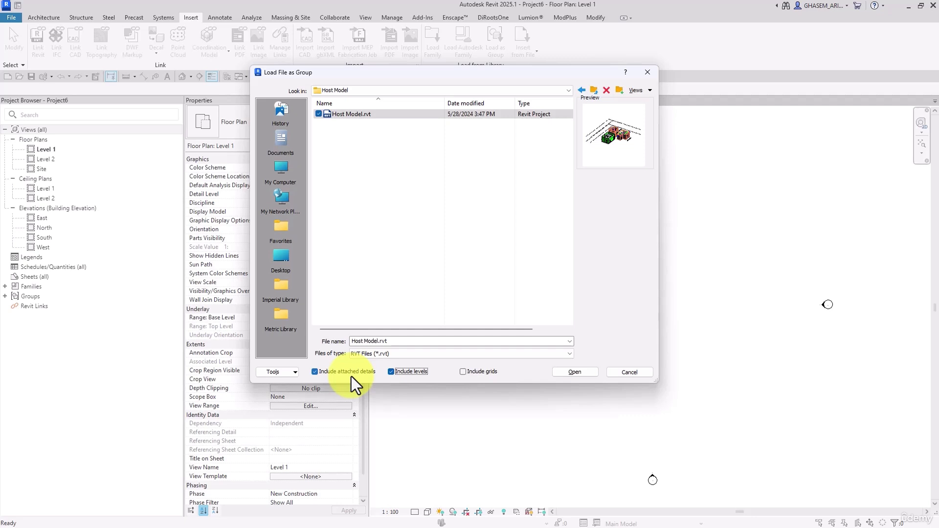
left_click(578, 372)
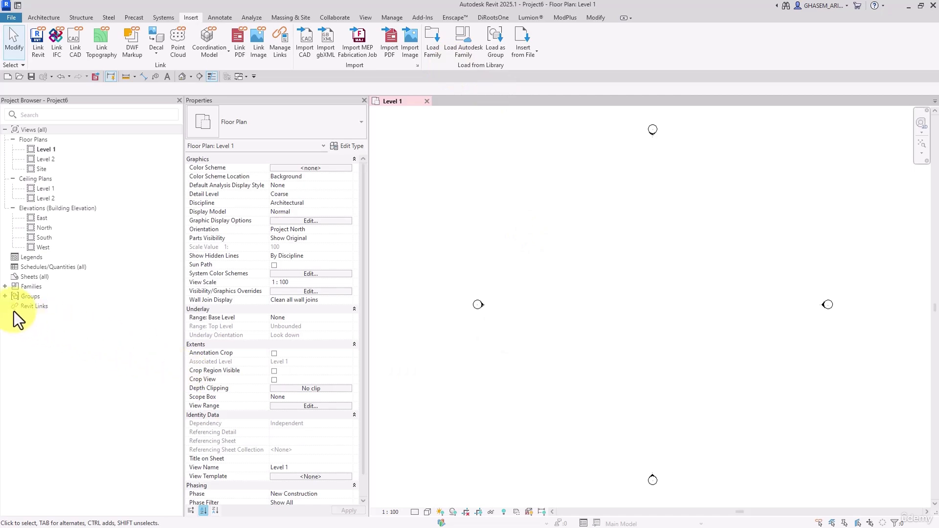
left_click(6, 296)
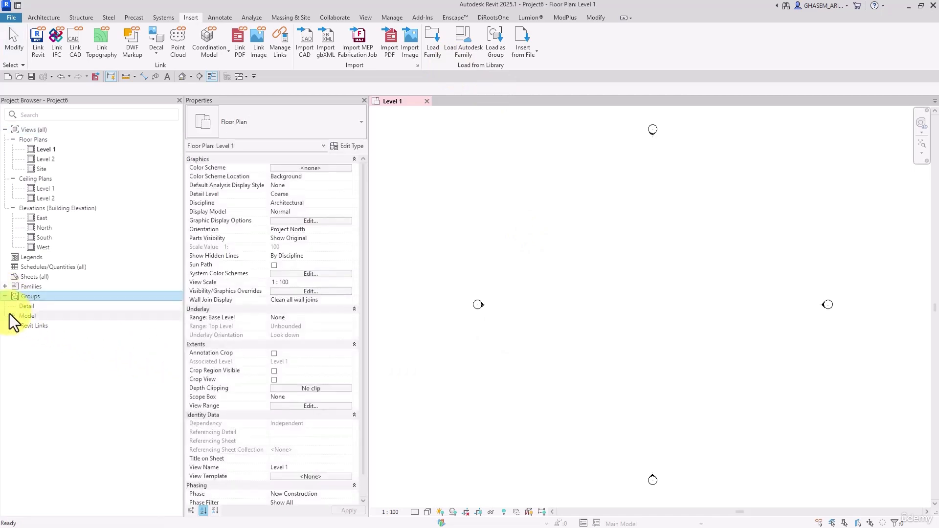
left_click(13, 316)
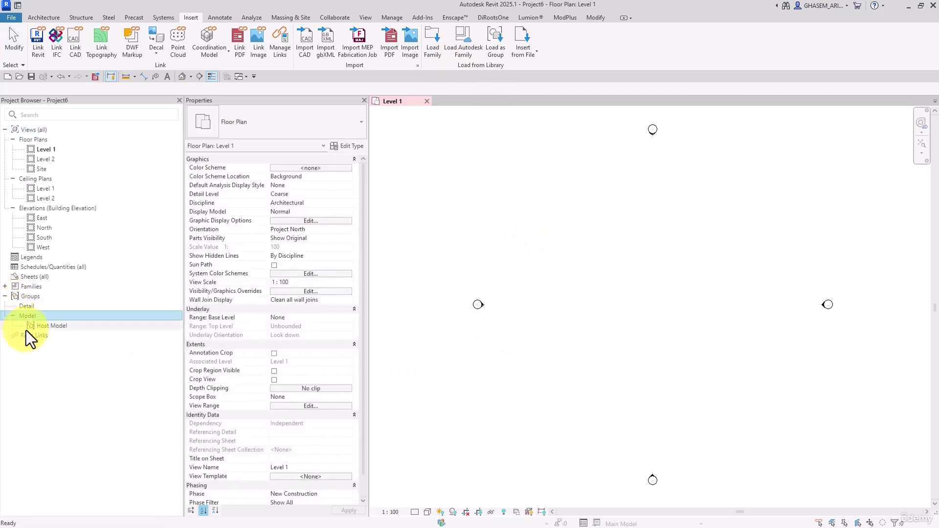
Step: Place the Host Model group in the Level 1 plan between the elevation markers, and finish the placement
left_click(426, 337)
left_click(52, 21)
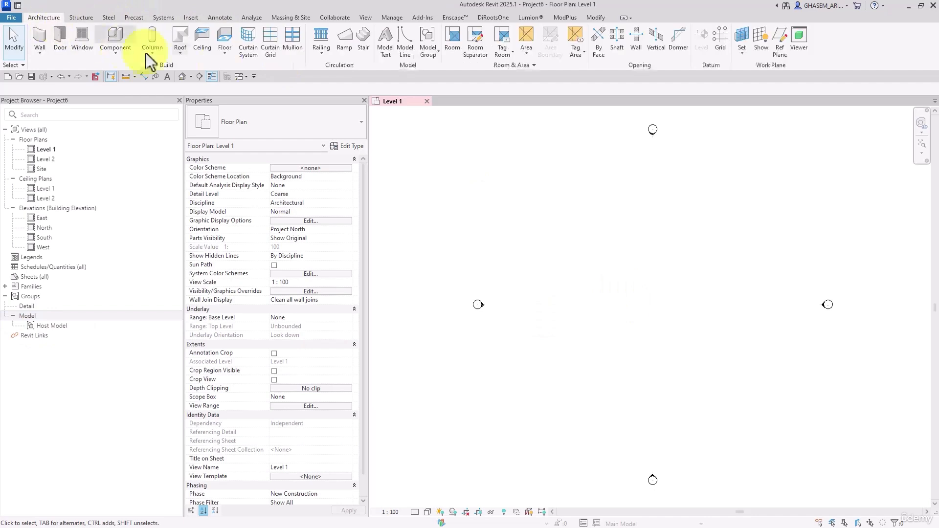
left_click(427, 52)
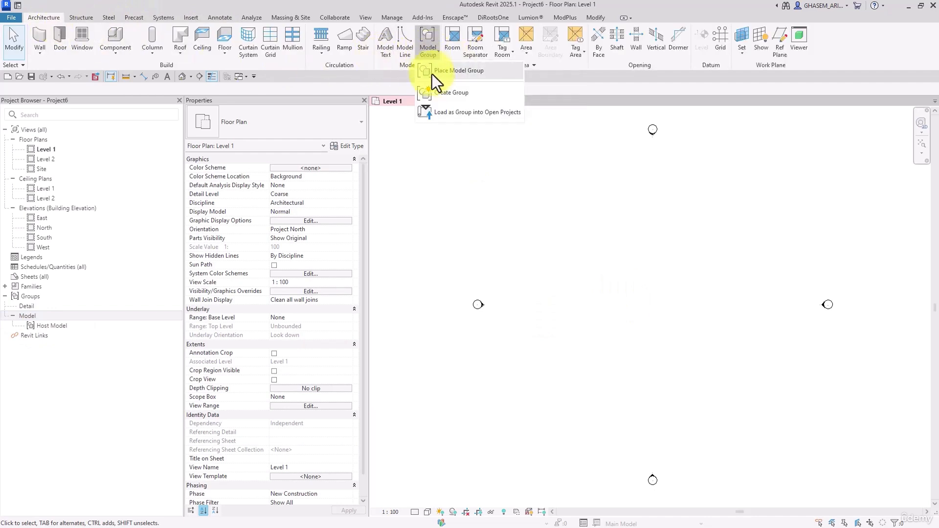
left_click(442, 84)
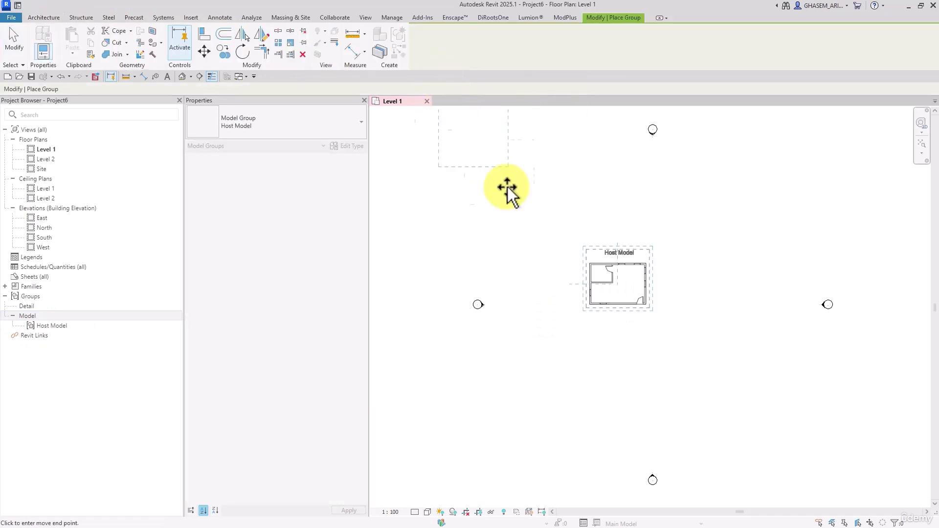
left_click(644, 303)
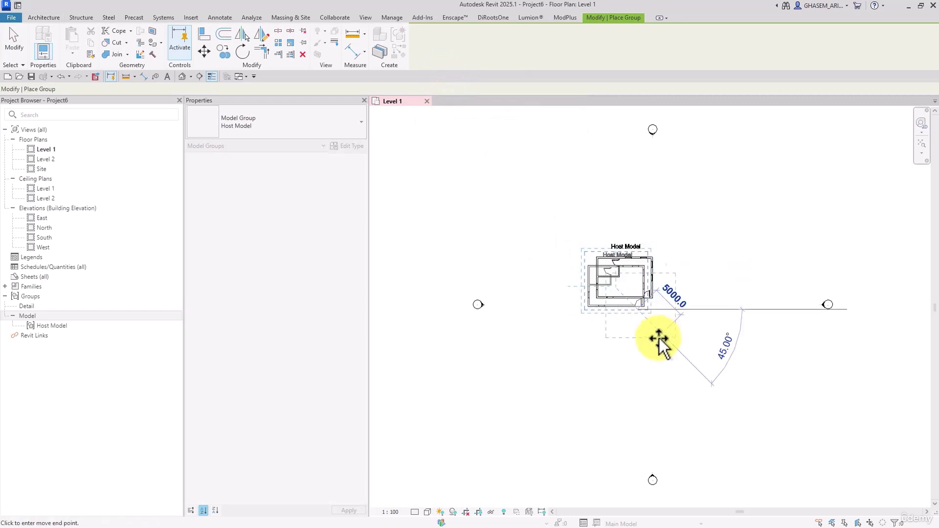
left_click(12, 44)
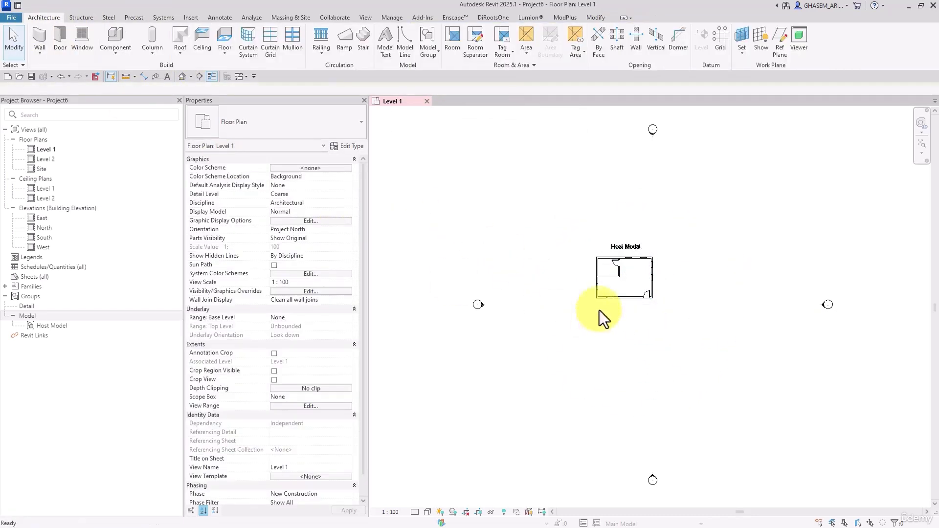
Step: Move the placed Host Model group's origin to the building's lower-left corner in plan
left_click(598, 277)
scroll(619, 300, "up", 4)
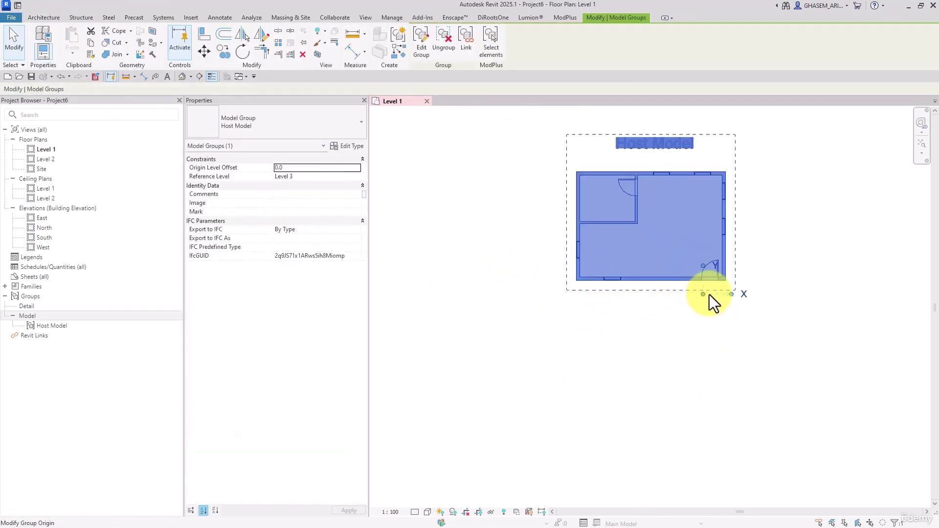
left_click_drag(704, 295, 579, 284)
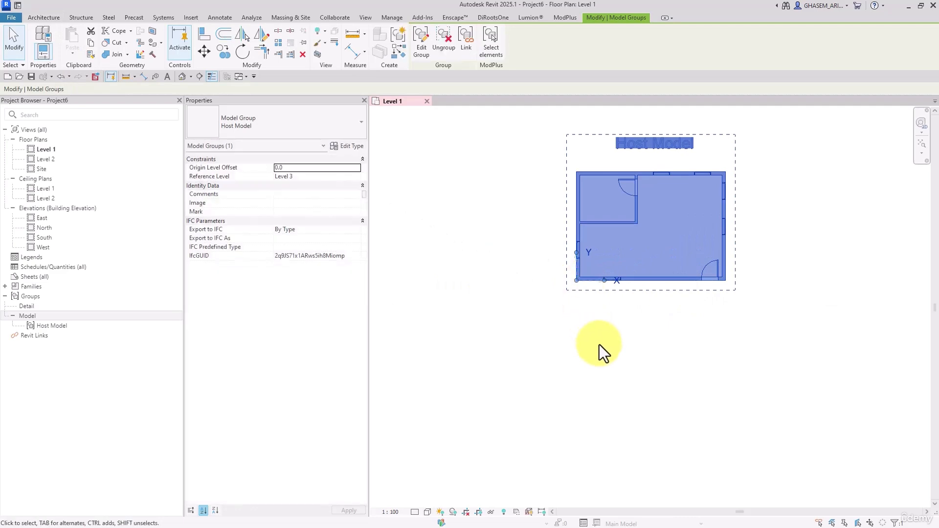
left_click(600, 344)
Step: Open the default 3D view, and examine the Host Model group together with its levels
left_click(183, 75)
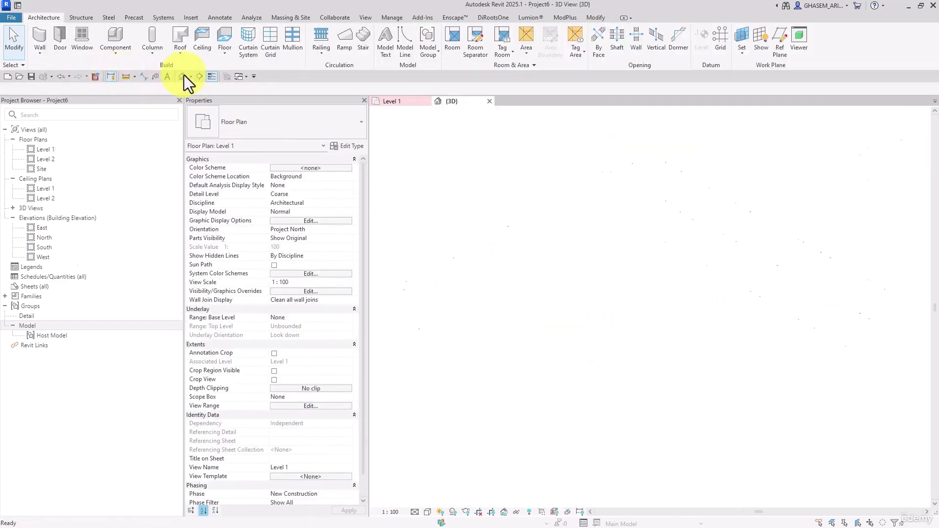
left_click(663, 298)
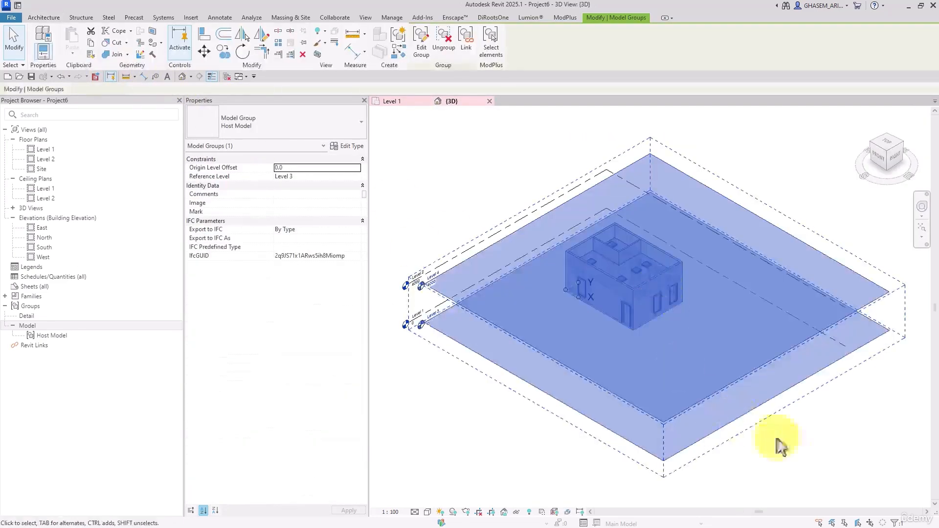
middle_click_drag(775, 445, 691, 448, "shift")
key("Escape")
middle_click_drag(836, 464, 839, 466, "shift")
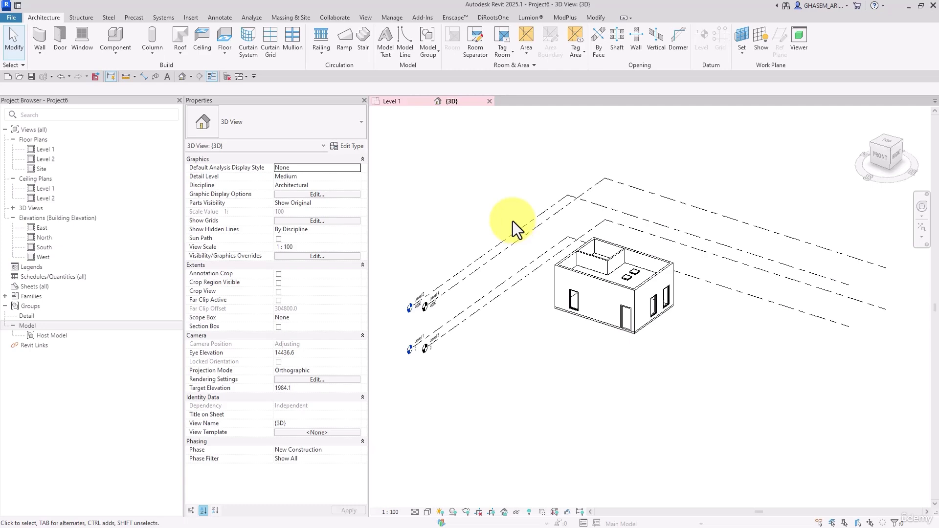
Step: Delete the placed Host Model group, and close the 3D and Level 1 views and the project without saving
left_click(636, 285)
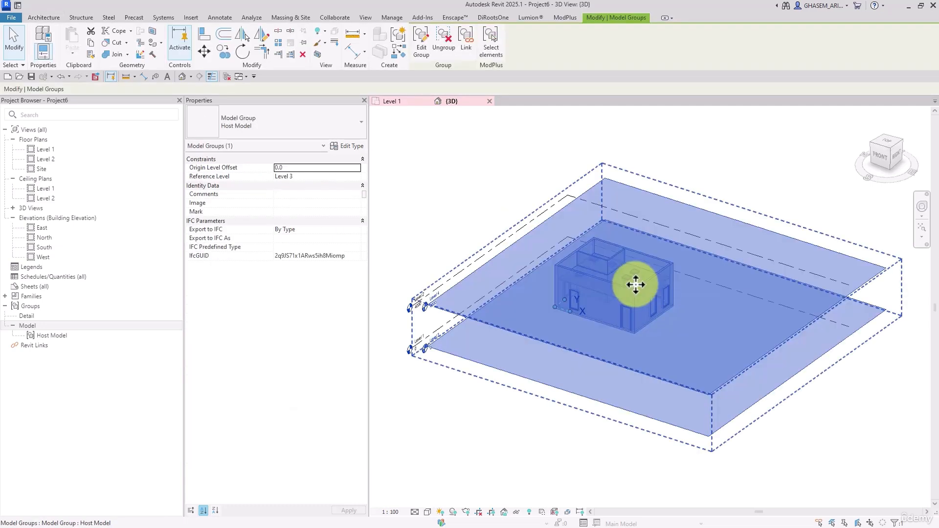
key("Delete")
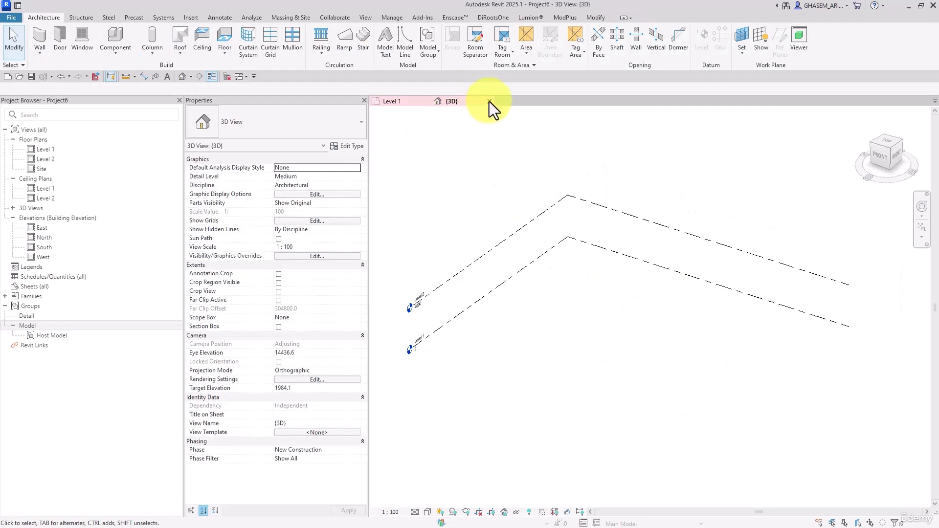
left_click(489, 101)
left_click(430, 102)
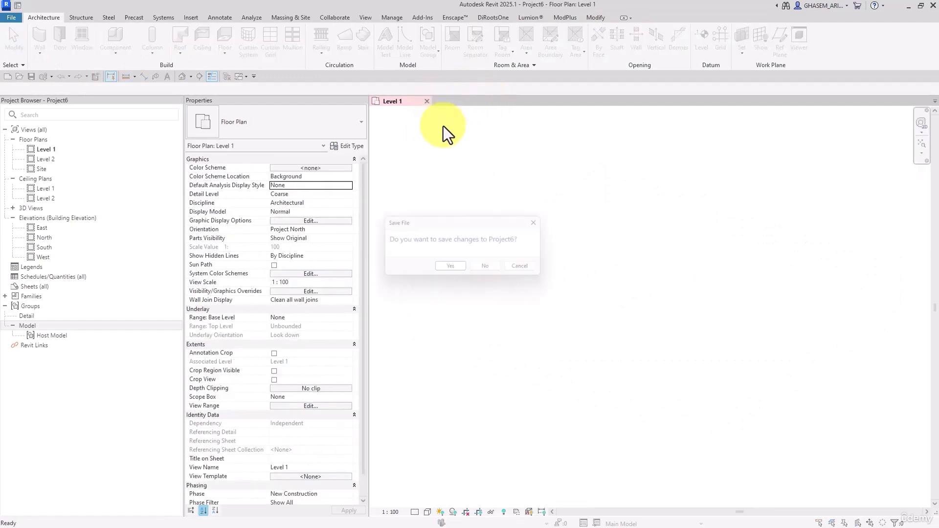
left_click(499, 273)
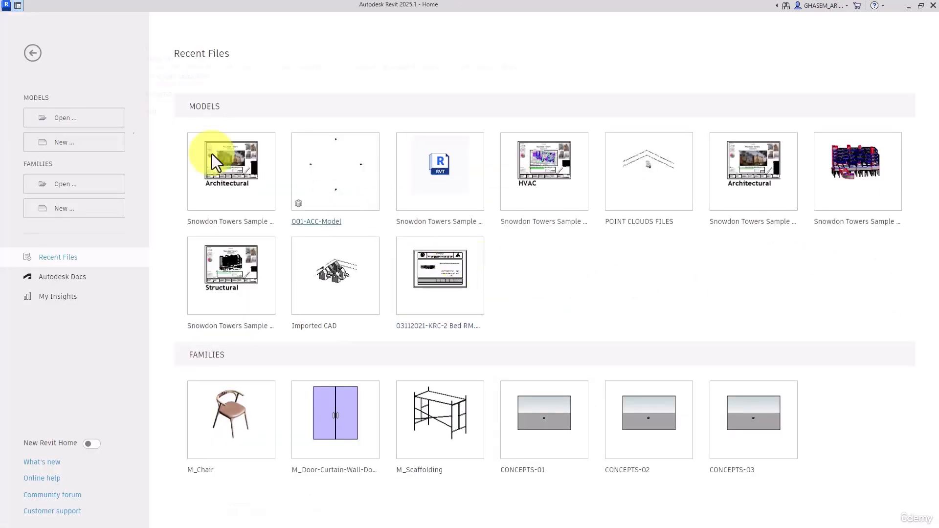
Step: Start opening a project, and browse from E:\PC_H-TUTORIALS\REVIT ARCHITECTURAL 2024\VIDEOS\ through 40-RVT LINK to the LINKS FILES folder
left_click(73, 120)
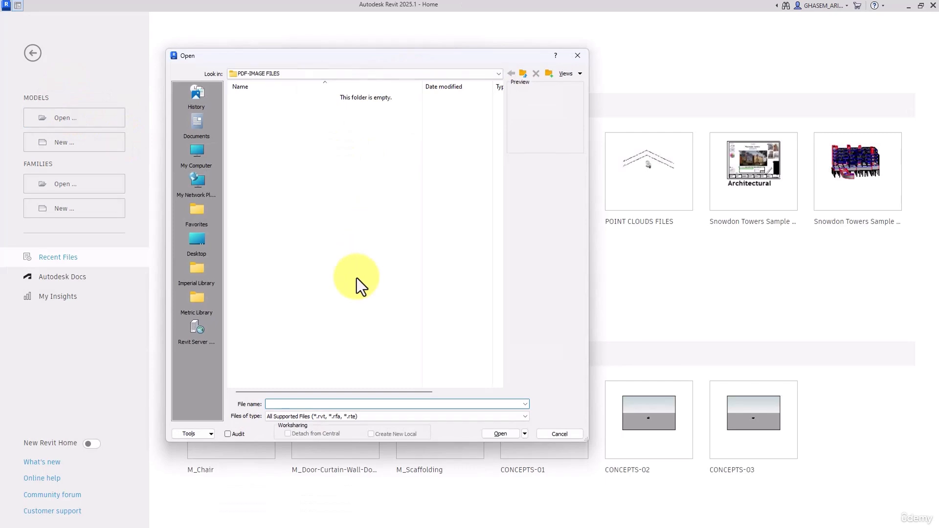
type("E:\\PC_H-TUTORIALS\\REVIT ARCHITECTURAL 2024\\VIDEOS\\49-LOAD RVT as LIBRARY")
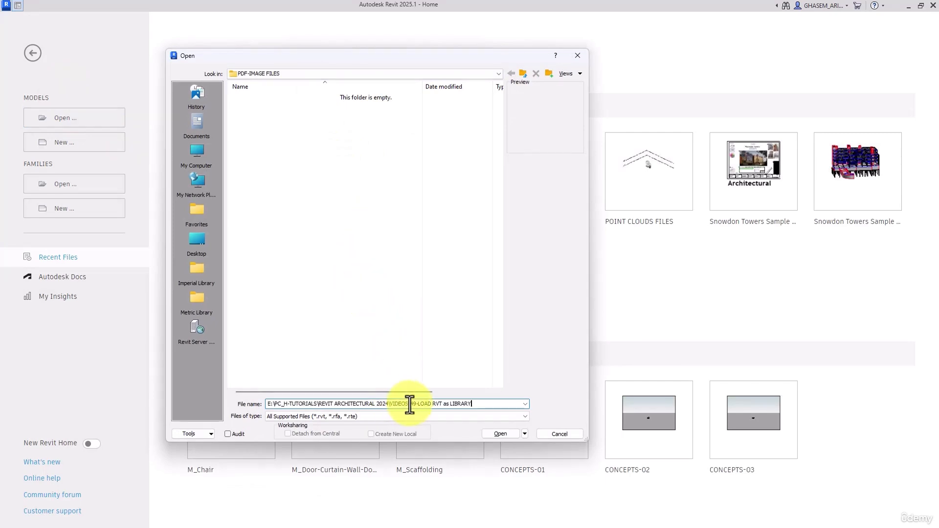
left_click_drag(410, 404, 532, 406)
key("BackSpace")
key("Return")
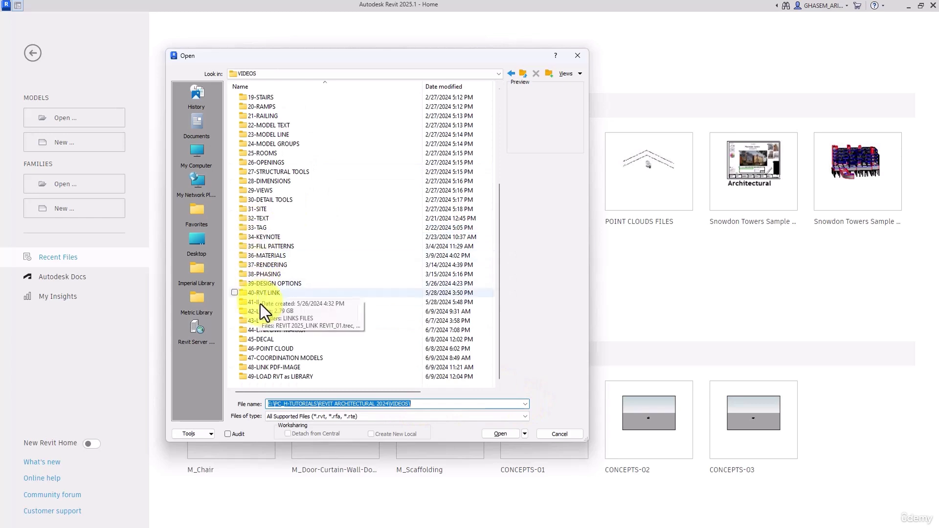
left_click(264, 295)
double_click(263, 294)
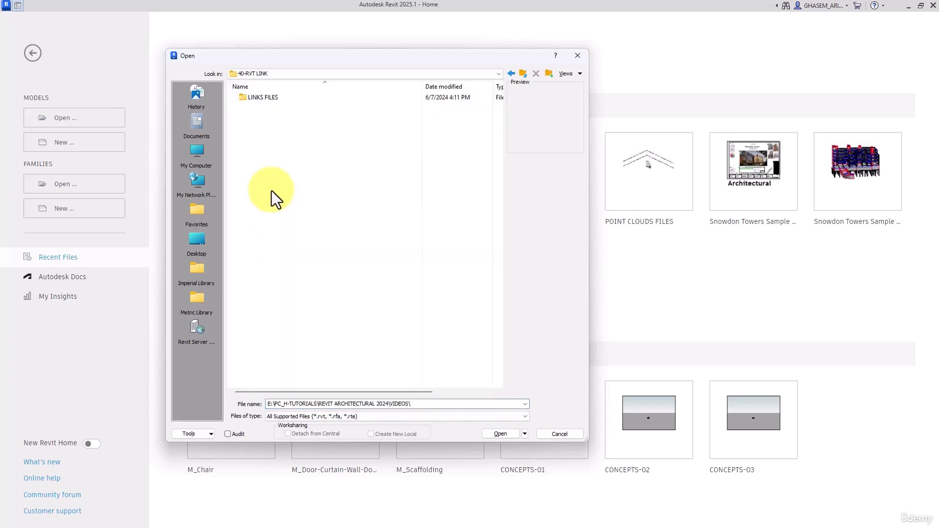
double_click(272, 98)
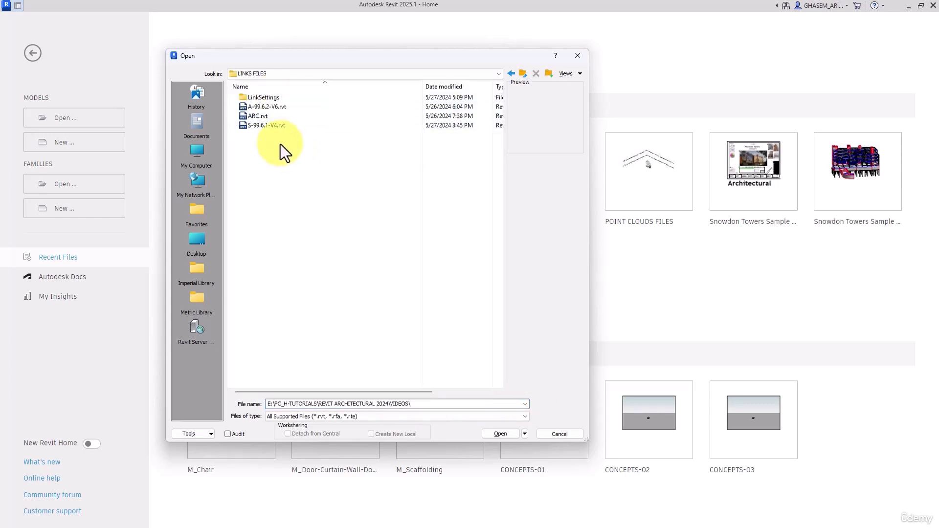
Step: Preview ARC.rvt, and open the project A-99.6.2-V6.rvt
left_click(256, 118)
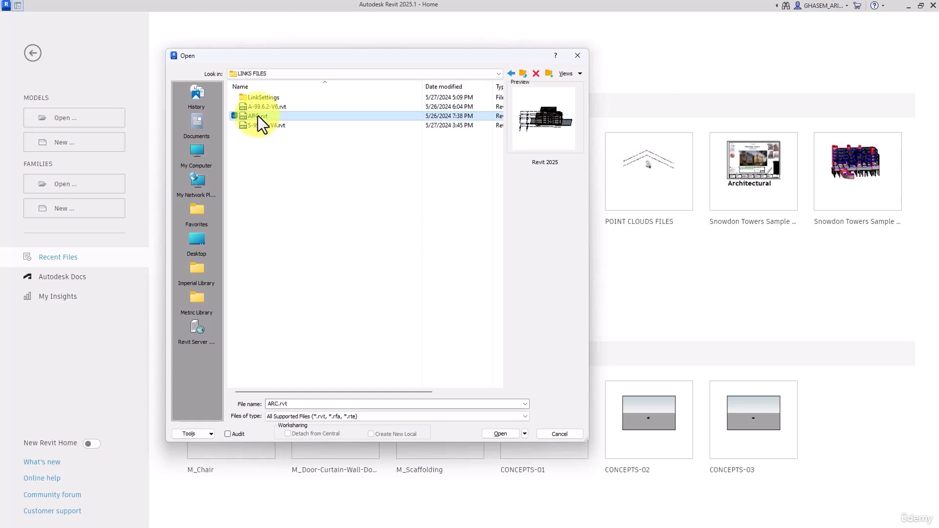
left_click(262, 107)
left_click(501, 434)
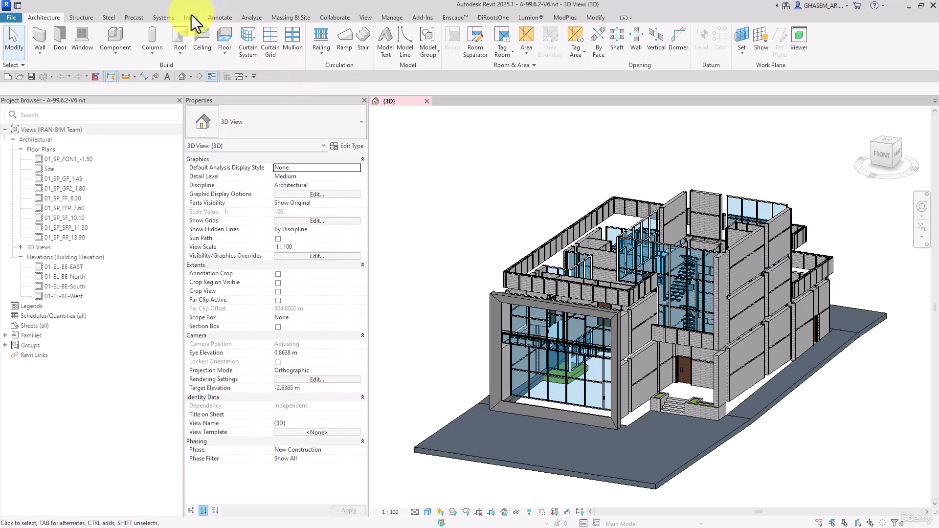
Step: Start loading a file as a group, and browse from E:\PC_H-TUTORIALS\REVIT ARCHITECTURAL 2024\VIDEOS\ through 40-RVT LINK to LINKS FILES
left_click(190, 17)
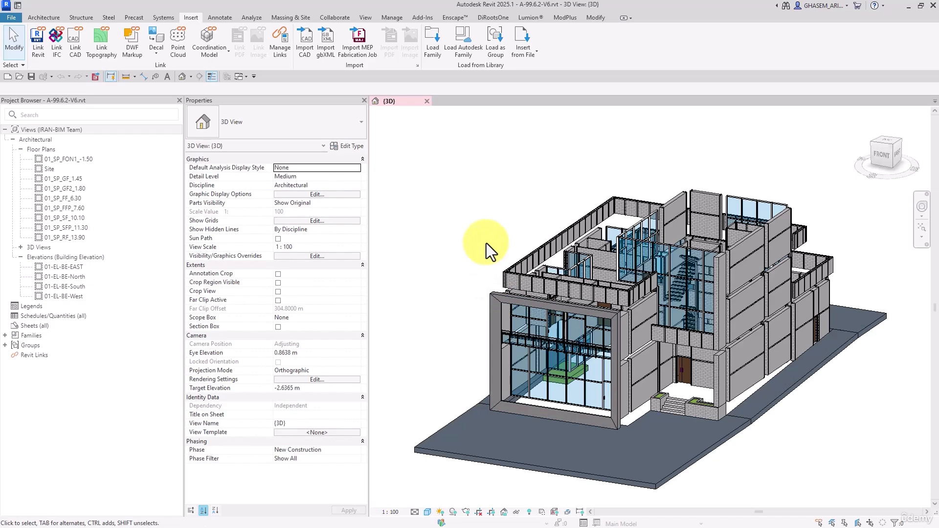
left_click(495, 49)
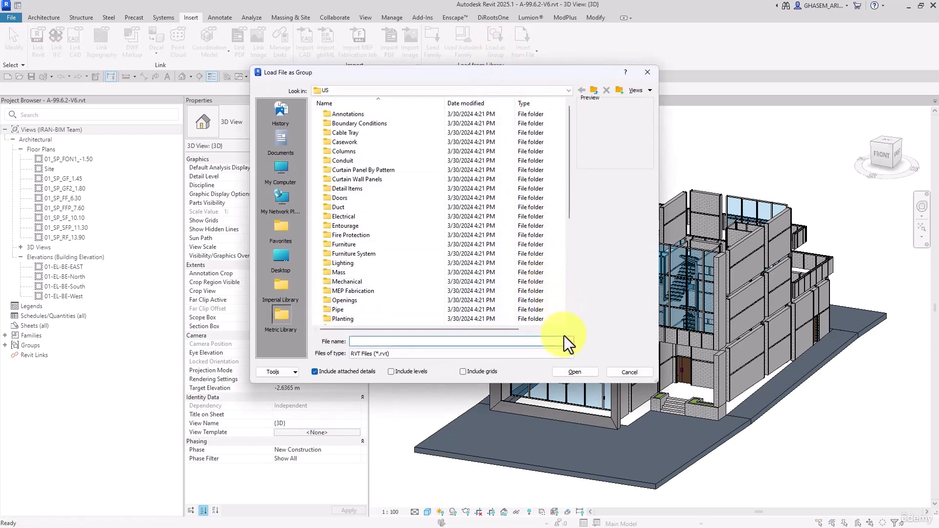
type("E:\\PC_H-TUTORIALS\\REVIT ARCHITECTURAL 2024\\VIDEOS\\49_LOAD RVT as LIBRARY")
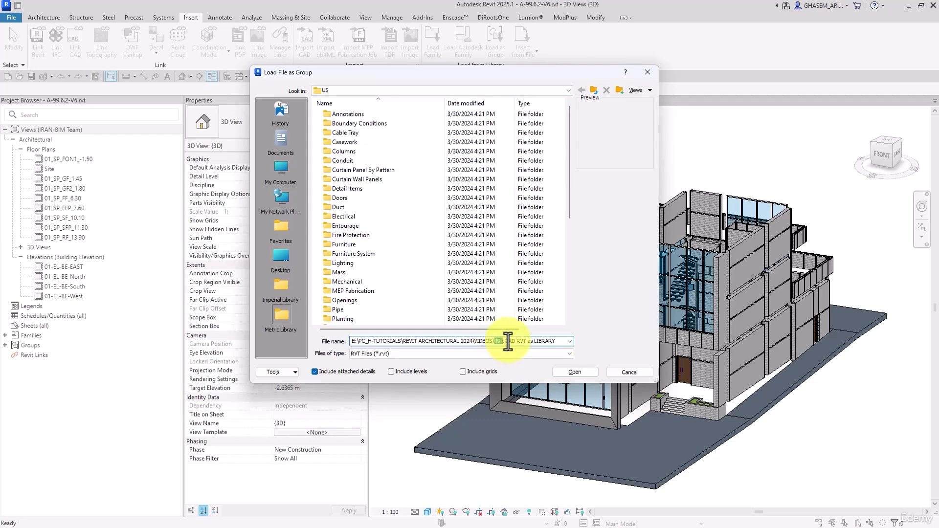
left_click_drag(494, 341, 673, 342)
key("BackSpace")
key("Return")
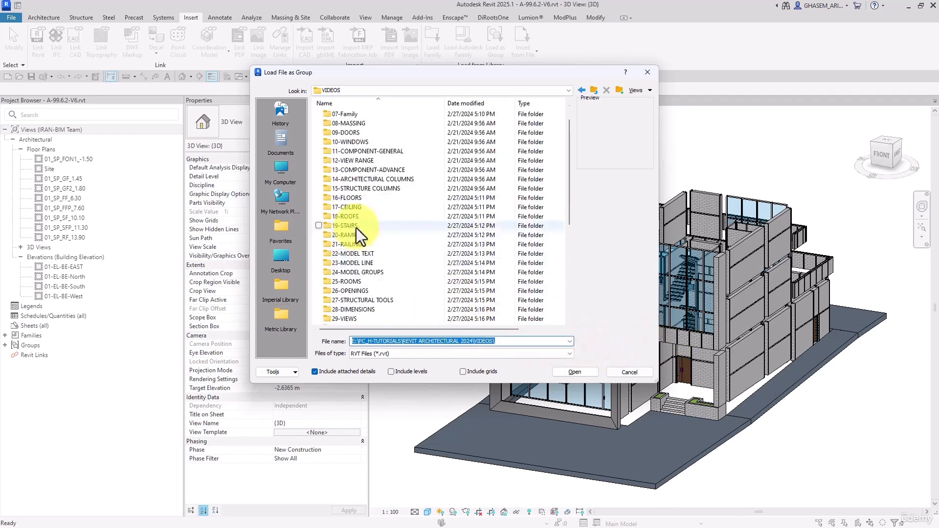
scroll(343, 210, "down", 2)
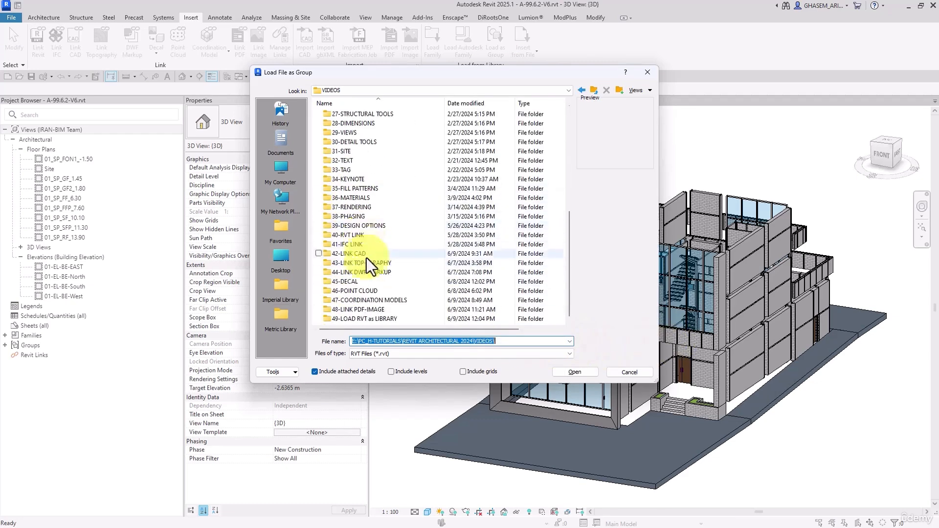
double_click(348, 234)
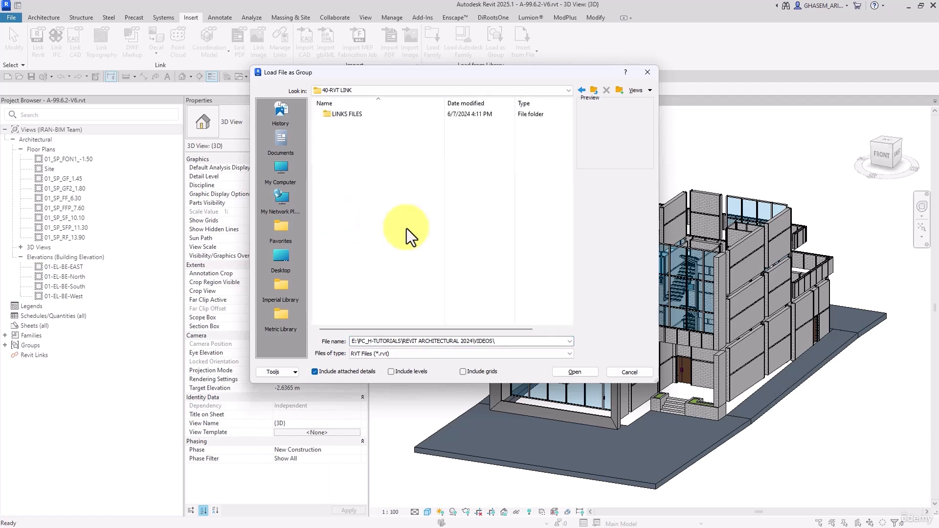
double_click(366, 116)
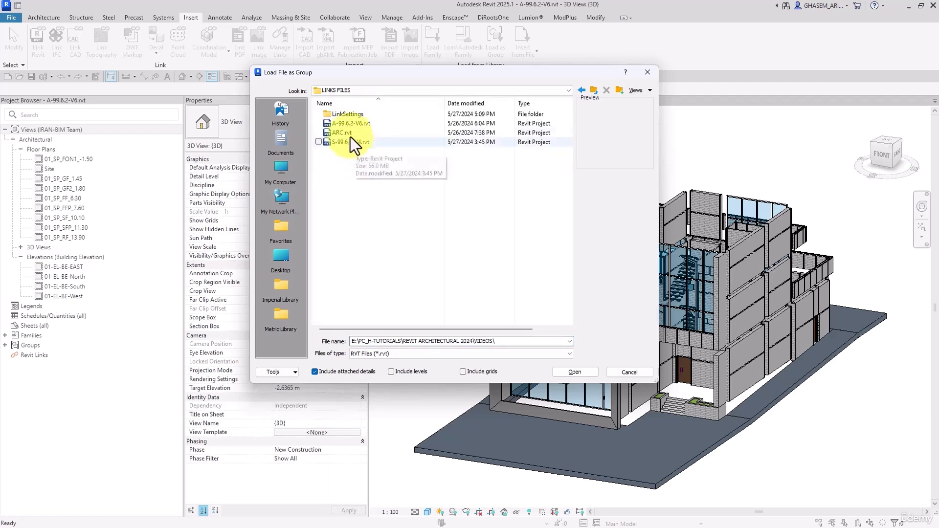
Step: Load S-99.6.1-V4.rvt as a group with attached details, levels and grids included, continuing despite its large size
left_click(349, 142)
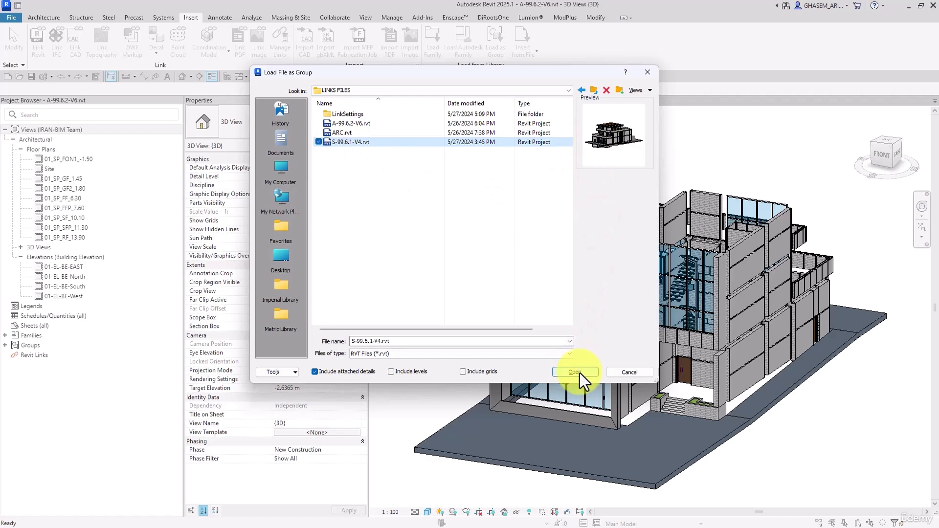
left_click(421, 372)
left_click(473, 371)
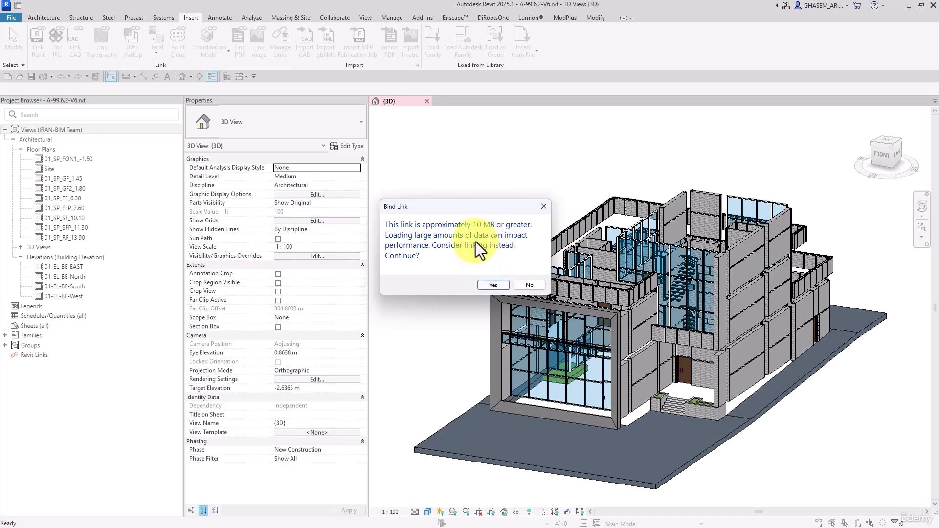
left_click(497, 284)
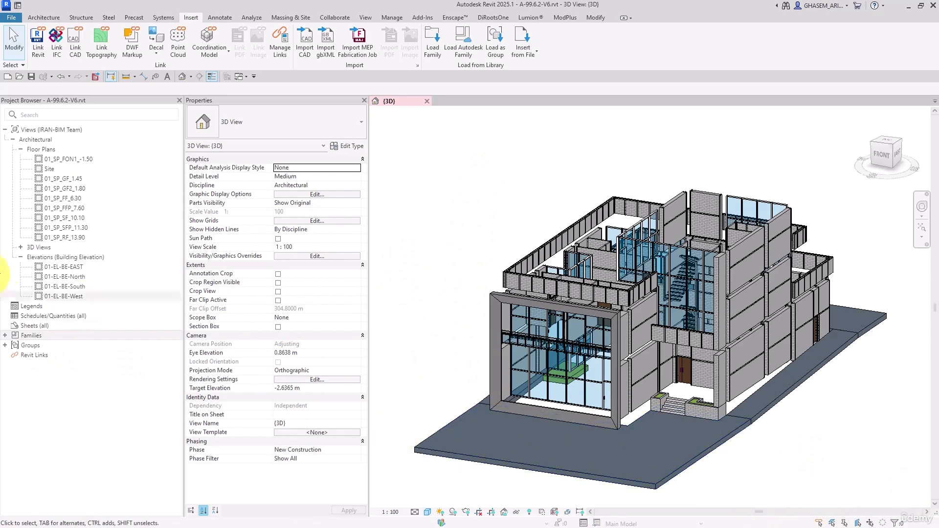
Step: Expand the groups and their Model category in the project browser
left_click(5, 336)
left_click(4, 336)
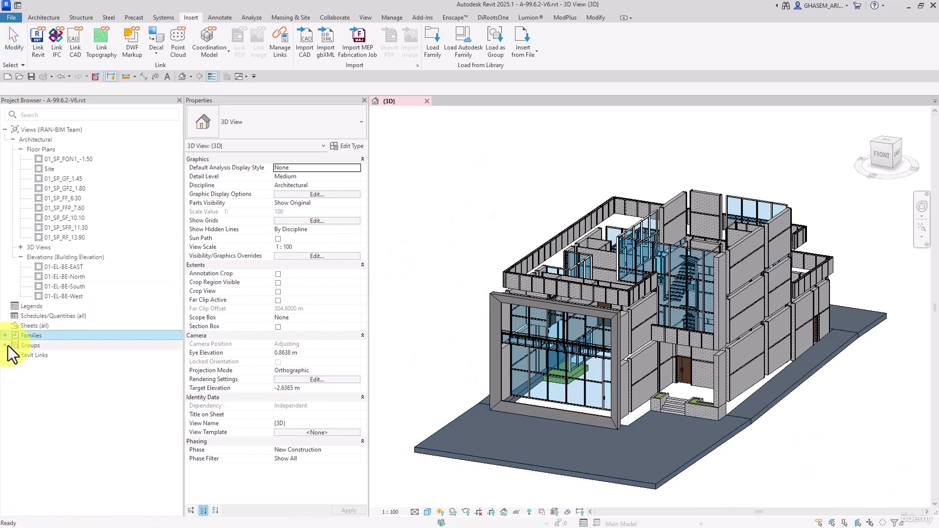
left_click(4, 346)
left_click(12, 365)
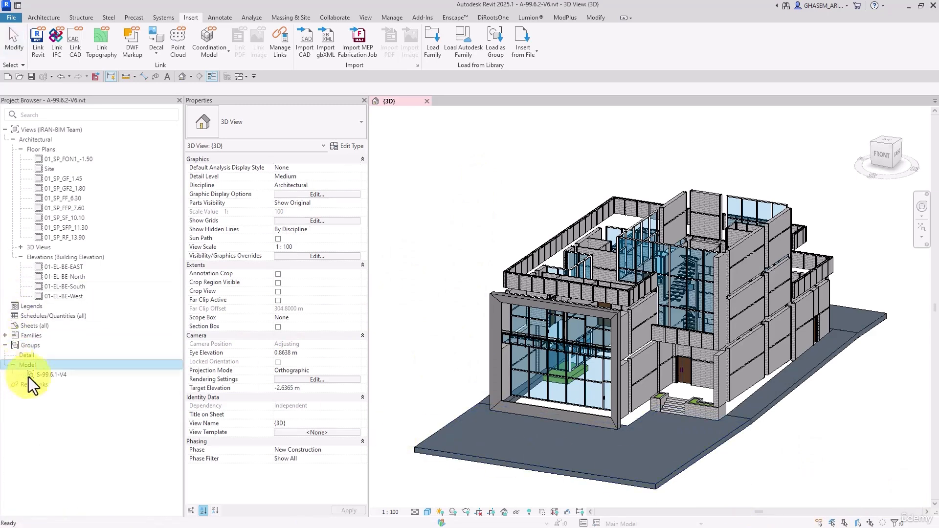
Step: Open floor plan 01_SP_GF2_1.80 and place the S-99.6.1-V4 model group over the building footprint
double_click(67, 190)
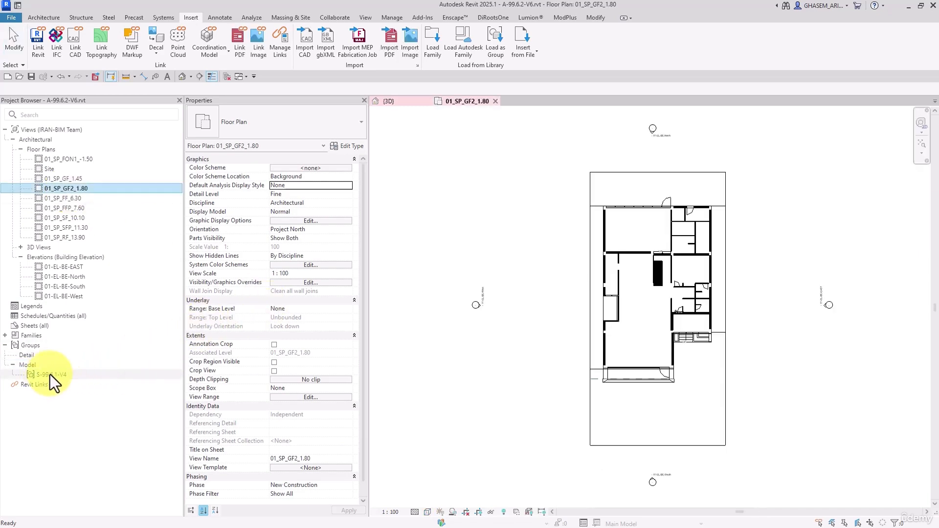
left_click_drag(50, 374, 568, 365)
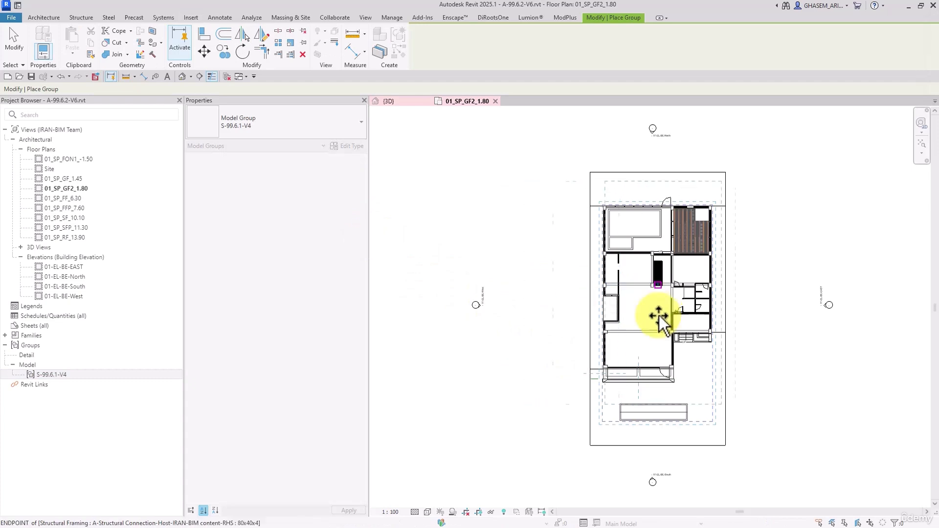
scroll(671, 327, "up", 2)
left_click(596, 256)
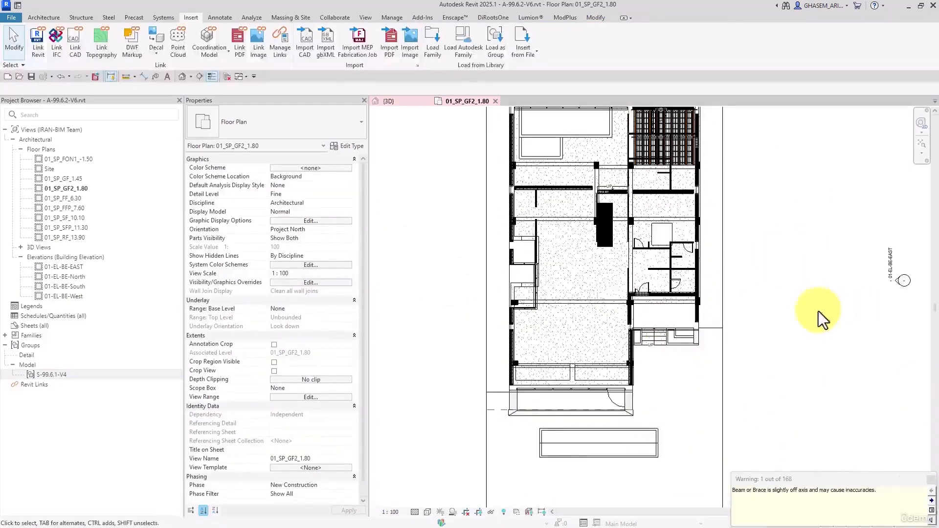
Step: Open the 3D view and select the placed S-99.6.1-V4 group to inspect its position against the architectural model
left_click(181, 75)
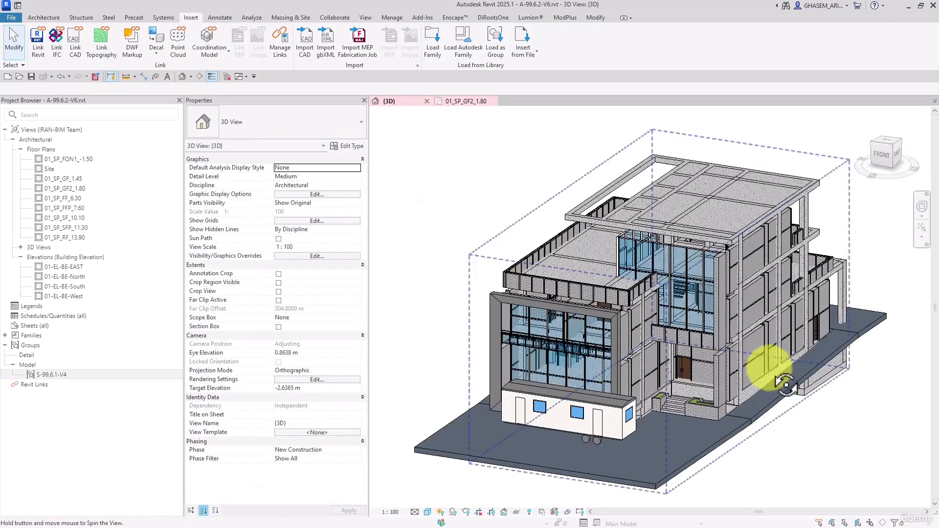
middle_click_drag(771, 432, 738, 348, "shift")
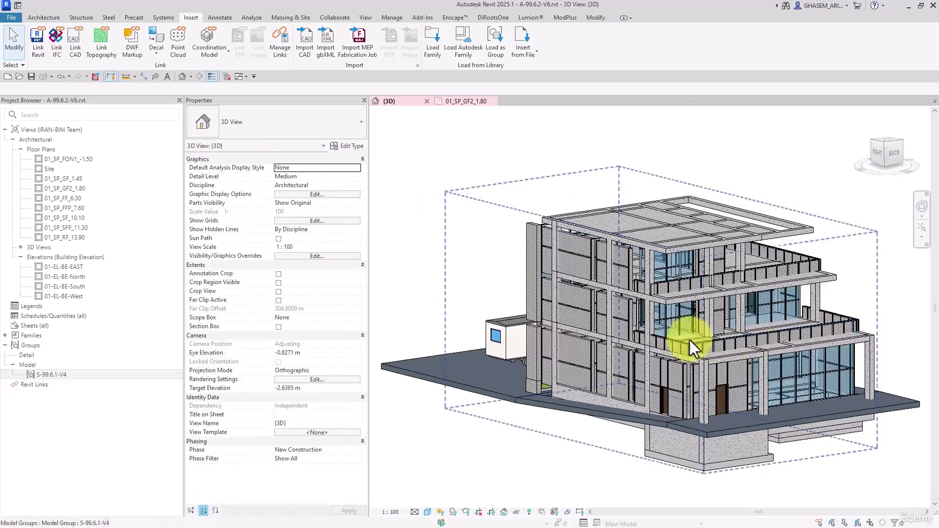
left_click(597, 389)
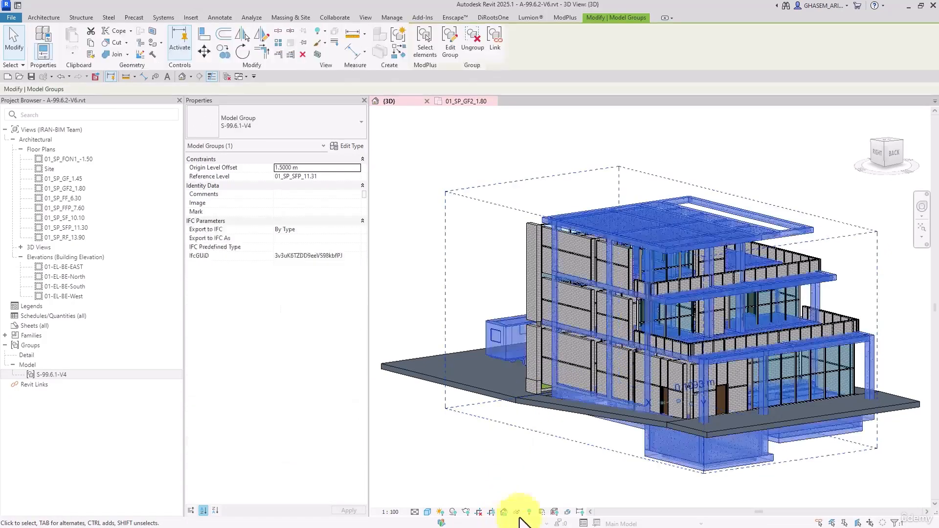
middle_click_drag(577, 436, 601, 394, "shift")
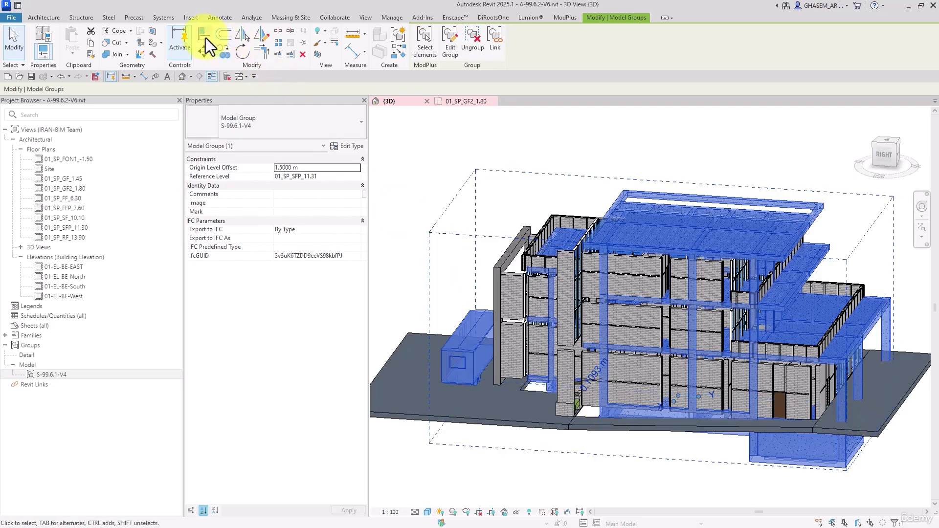
Step: Try to align the group's column edge with the wall post near the ground-level wall opening, and dismiss the save reminder without saving
left_click(205, 37)
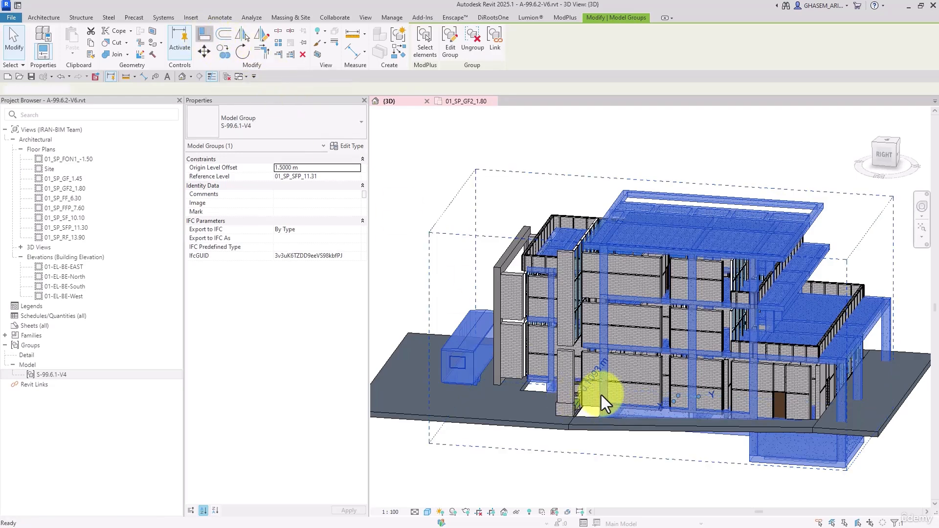
scroll(604, 391, "up", 5)
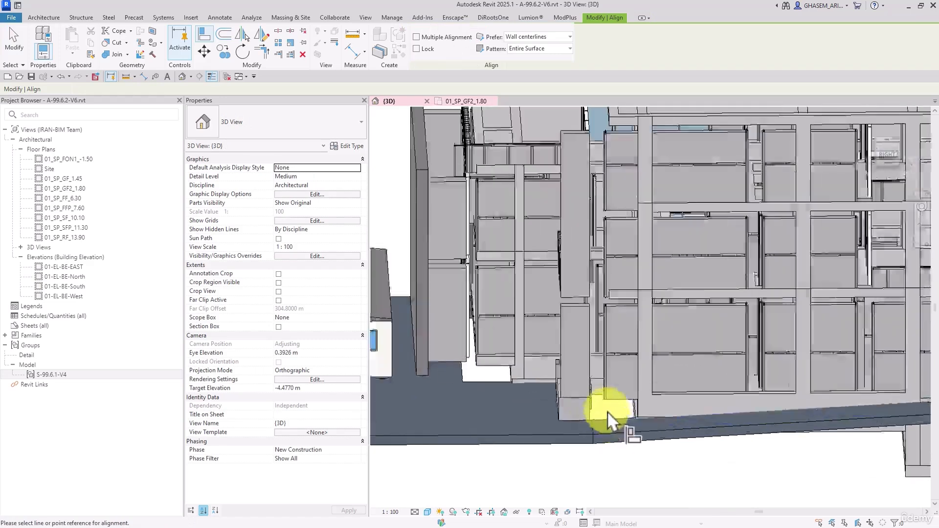
scroll(608, 410, "up", 3)
left_click(602, 379)
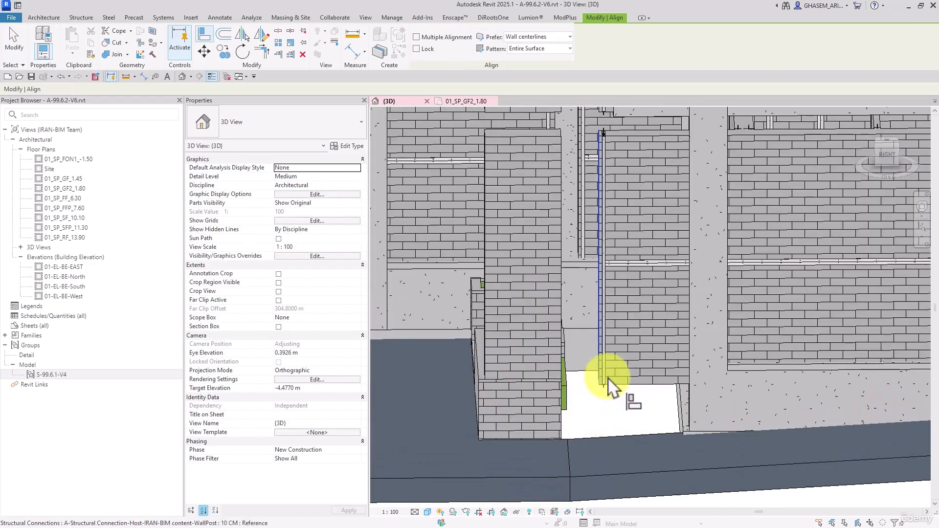
left_click(725, 354)
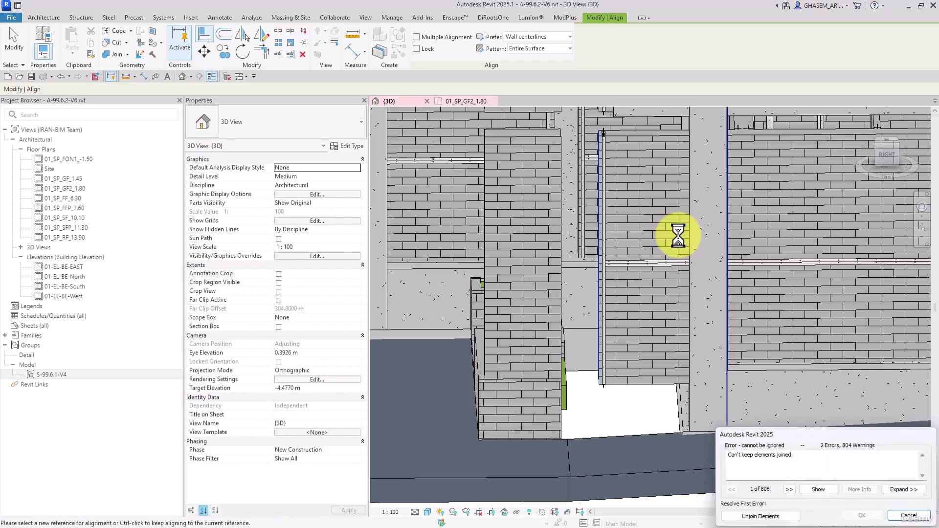
left_click(910, 515)
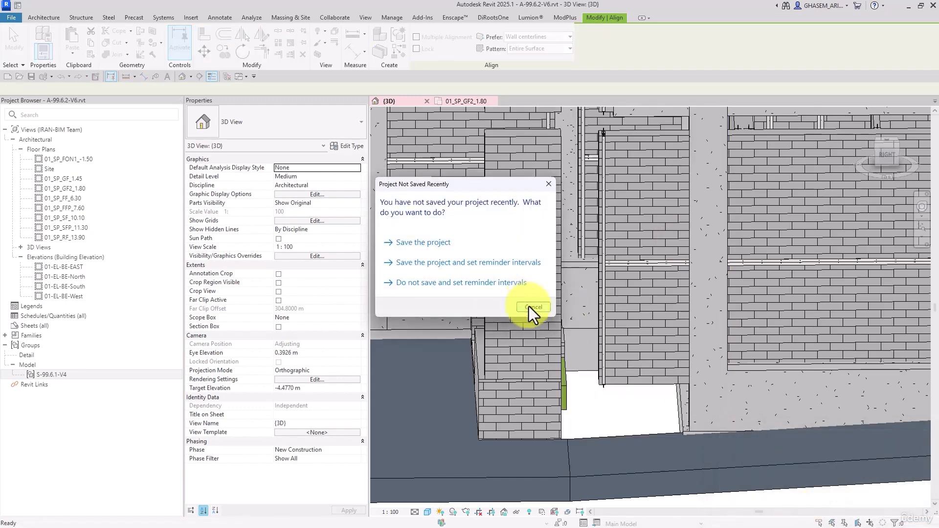
left_click(530, 306)
scroll(717, 361, "down", 3)
key("Escape")
scroll(717, 361, "down", 5)
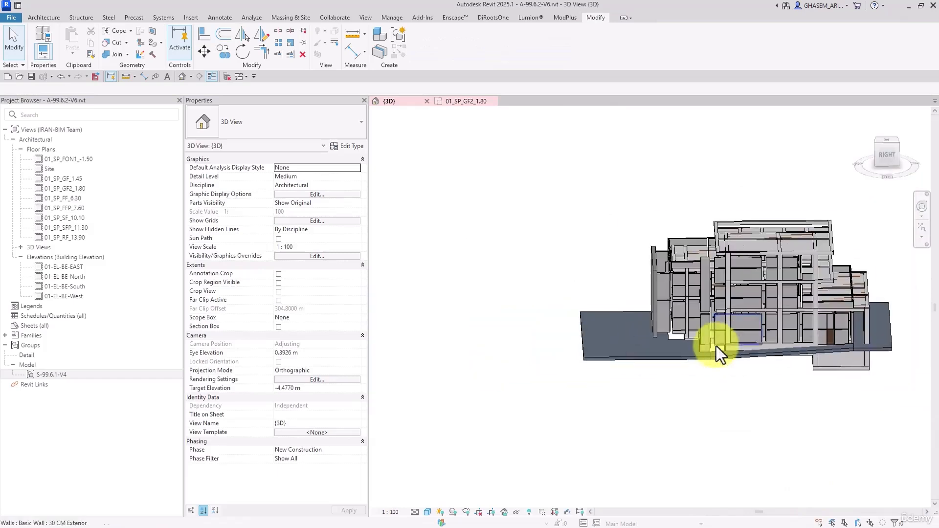
middle_click_drag(719, 346, 875, 394, "shift")
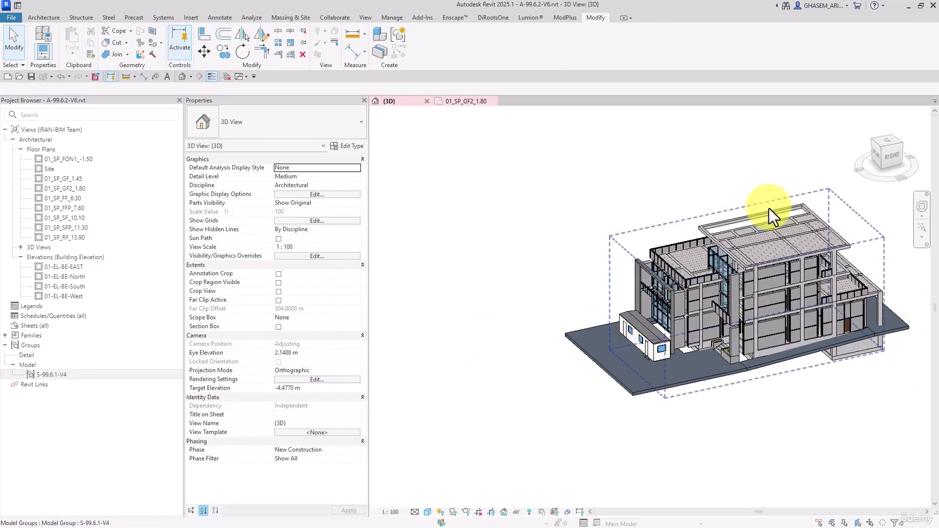
left_click(389, 18)
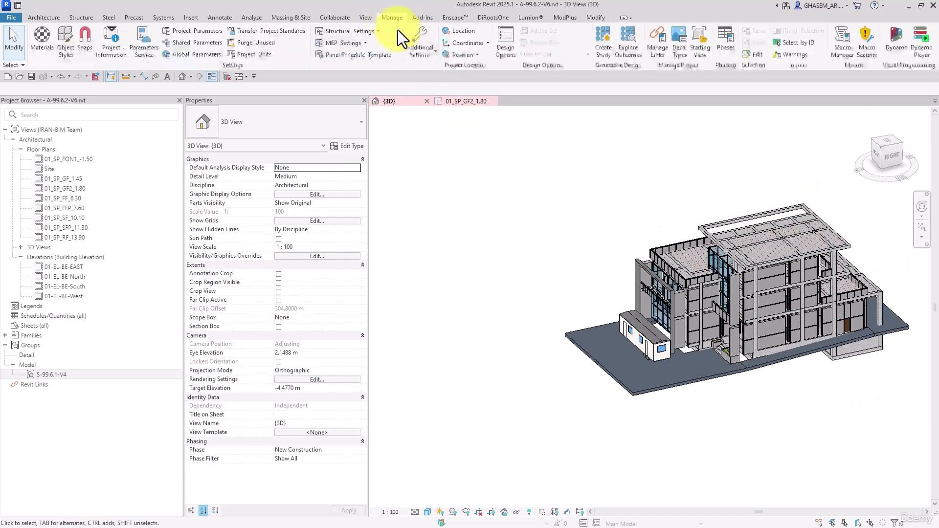
left_click(191, 18)
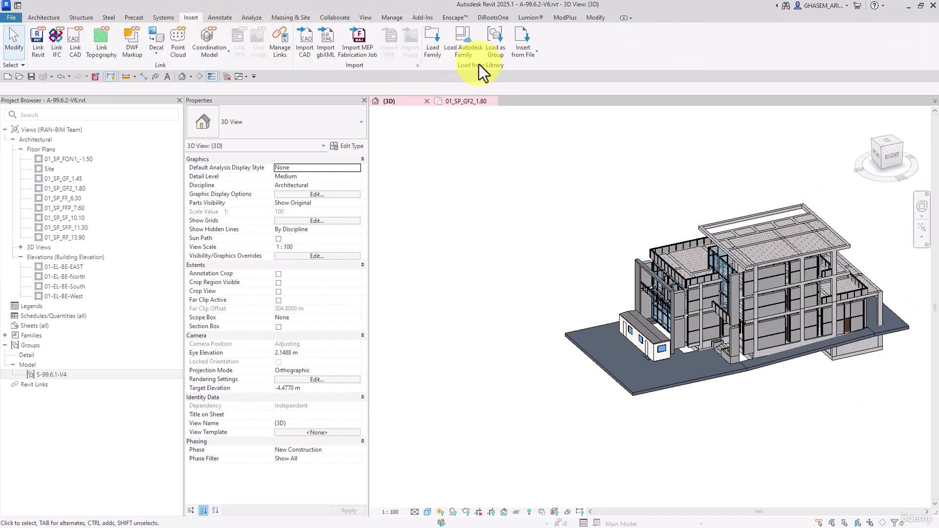